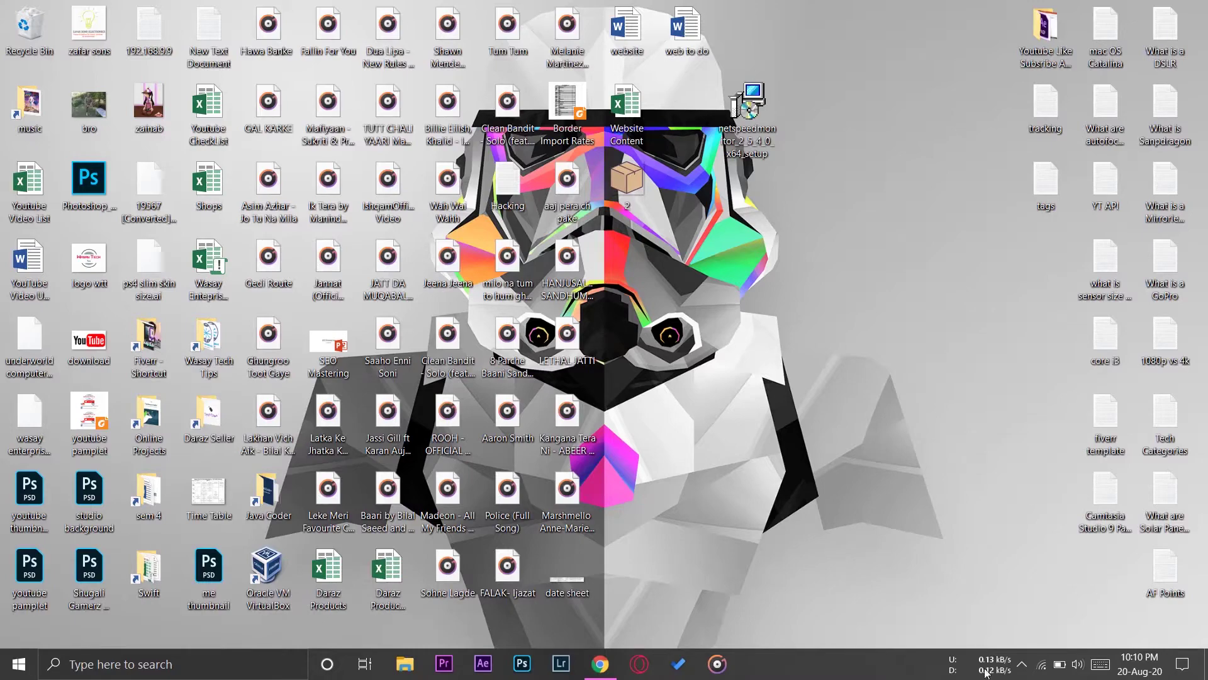
mouse_move(988, 673)
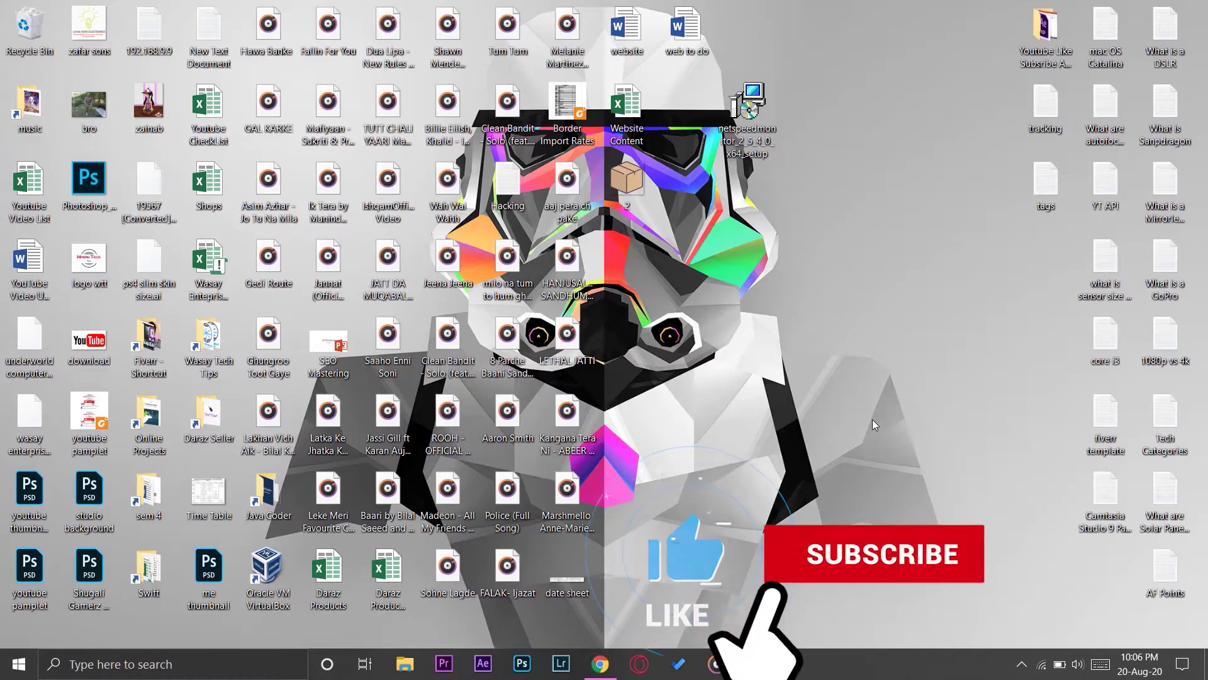
click(749, 117)
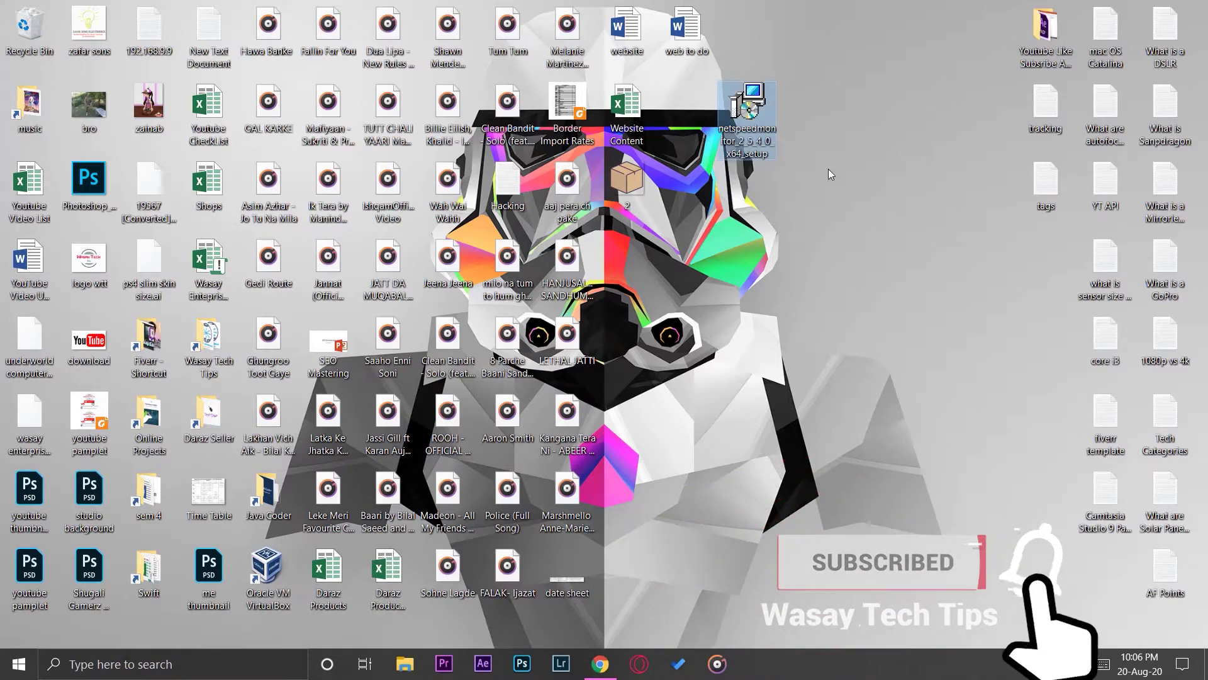
click(852, 204)
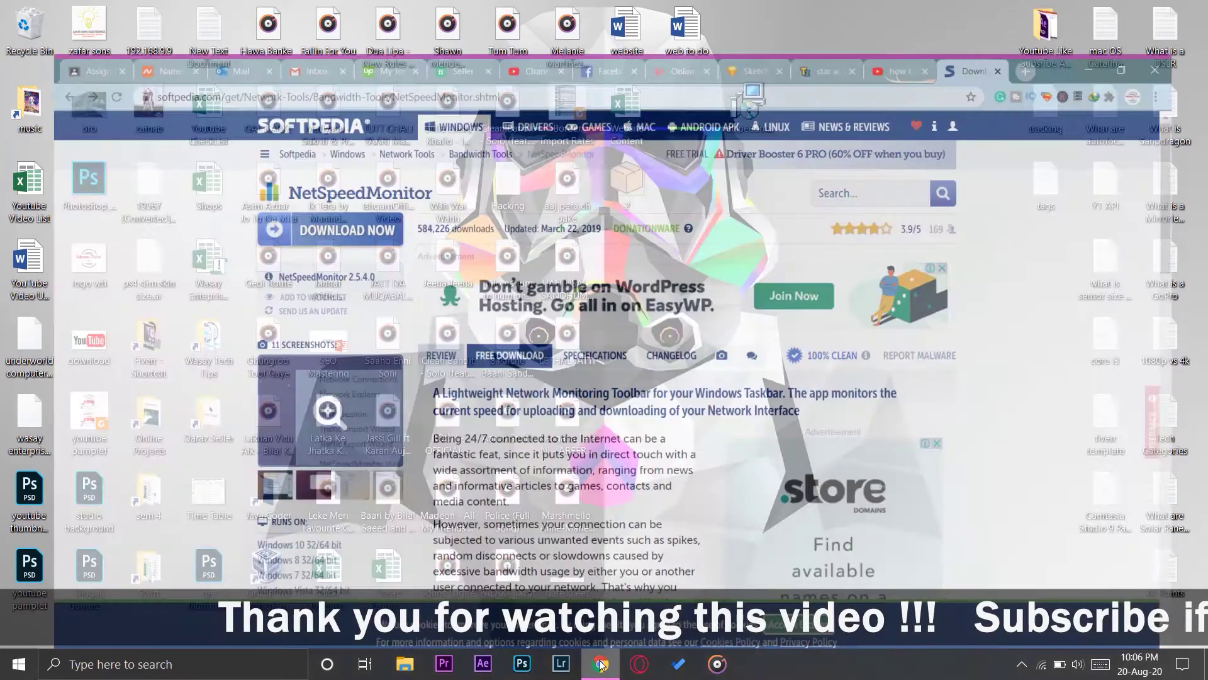
Switch to Chrome to view the NetSpeedMonitor download page on Softpedia, and return to the desktop.
click(601, 664)
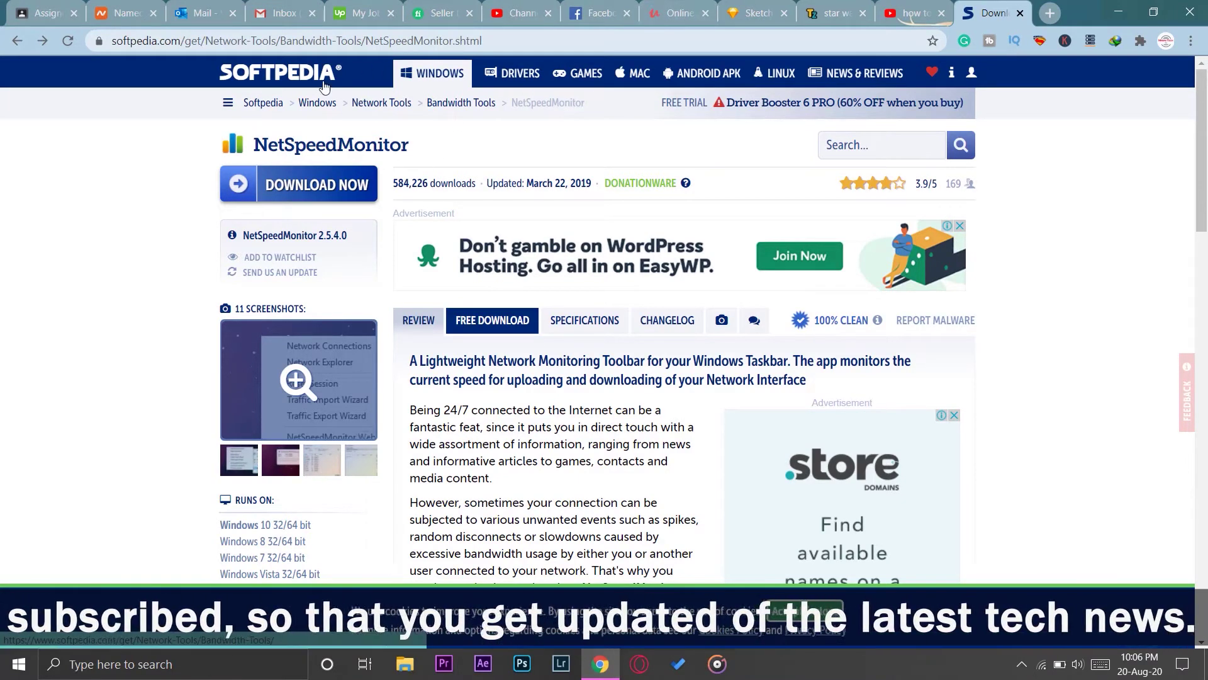
click(1130, 13)
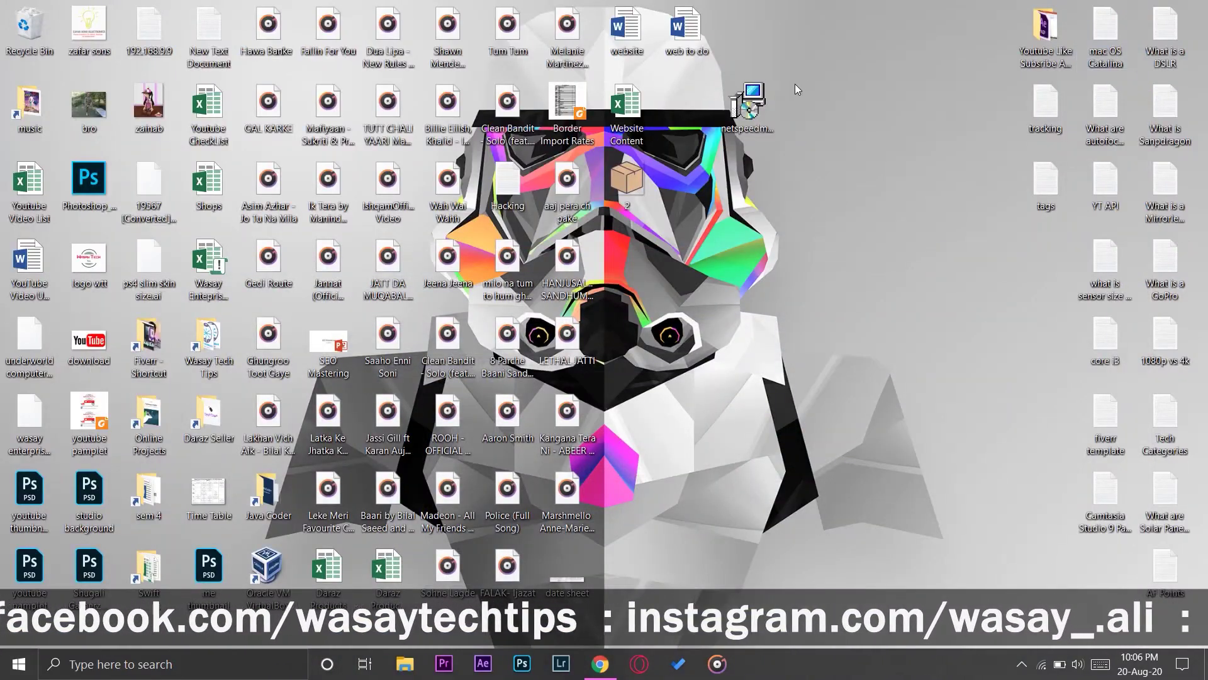
click(764, 95)
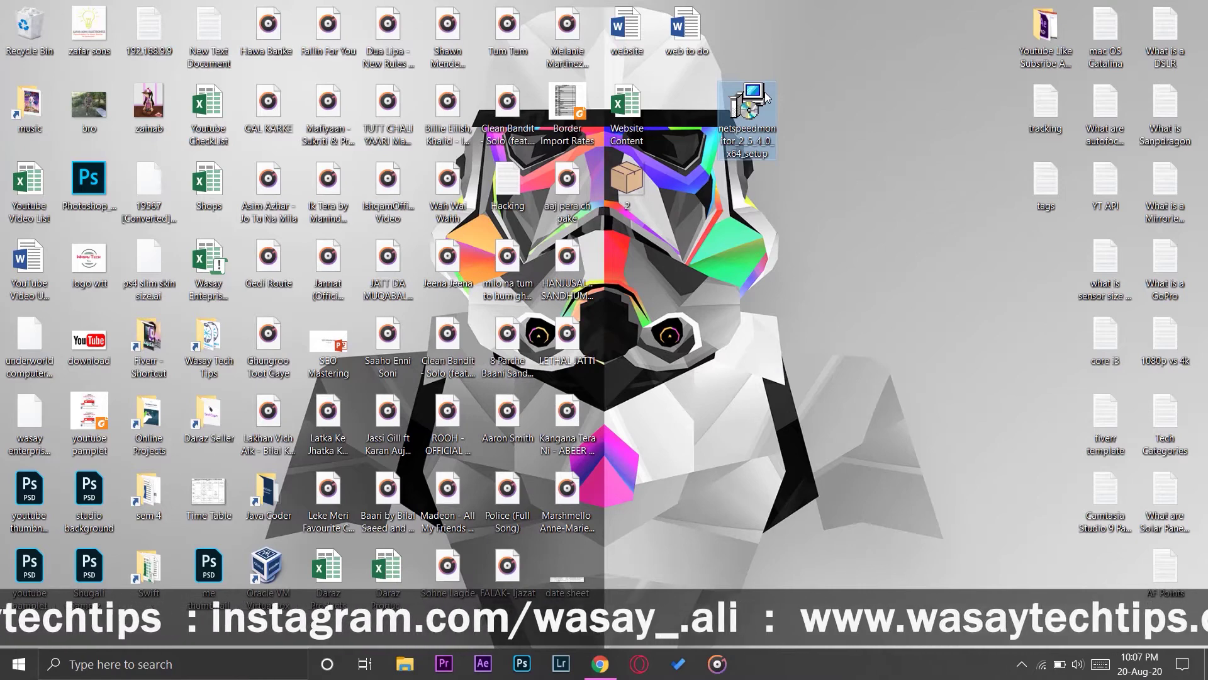
click(820, 177)
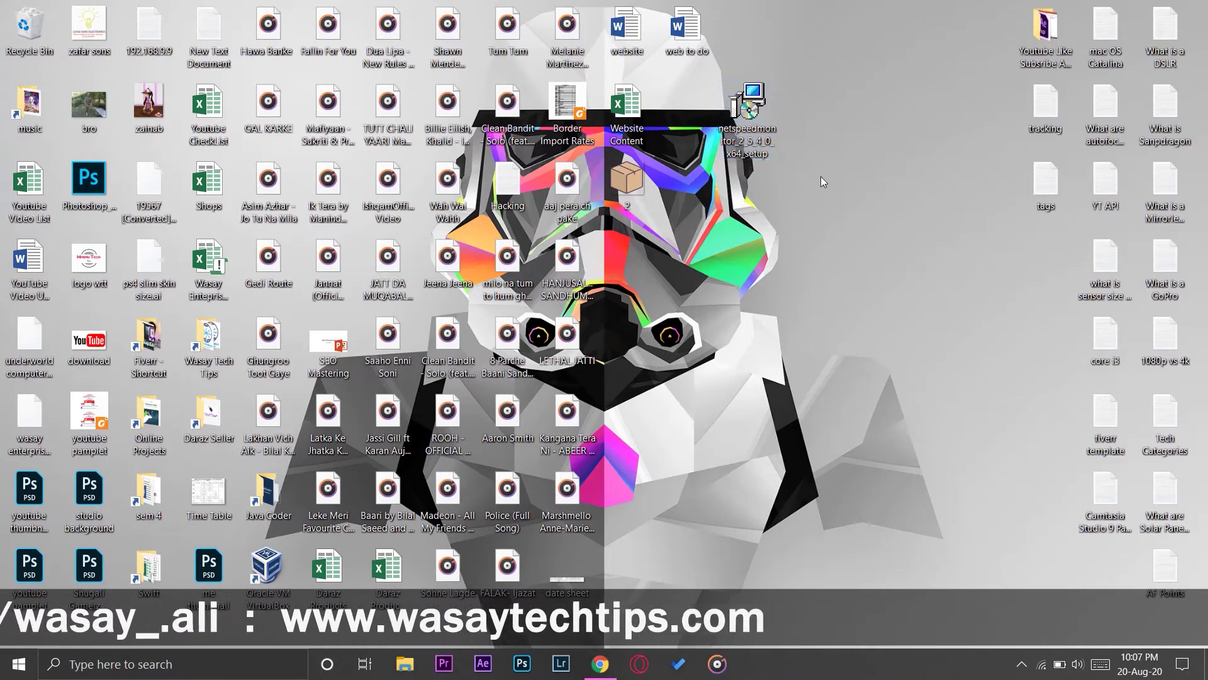
Try to install NetSpeedMonitor from the netspeedmonitor_2_5_4_0_x64_setup file on the desktop.
right_click(760, 95)
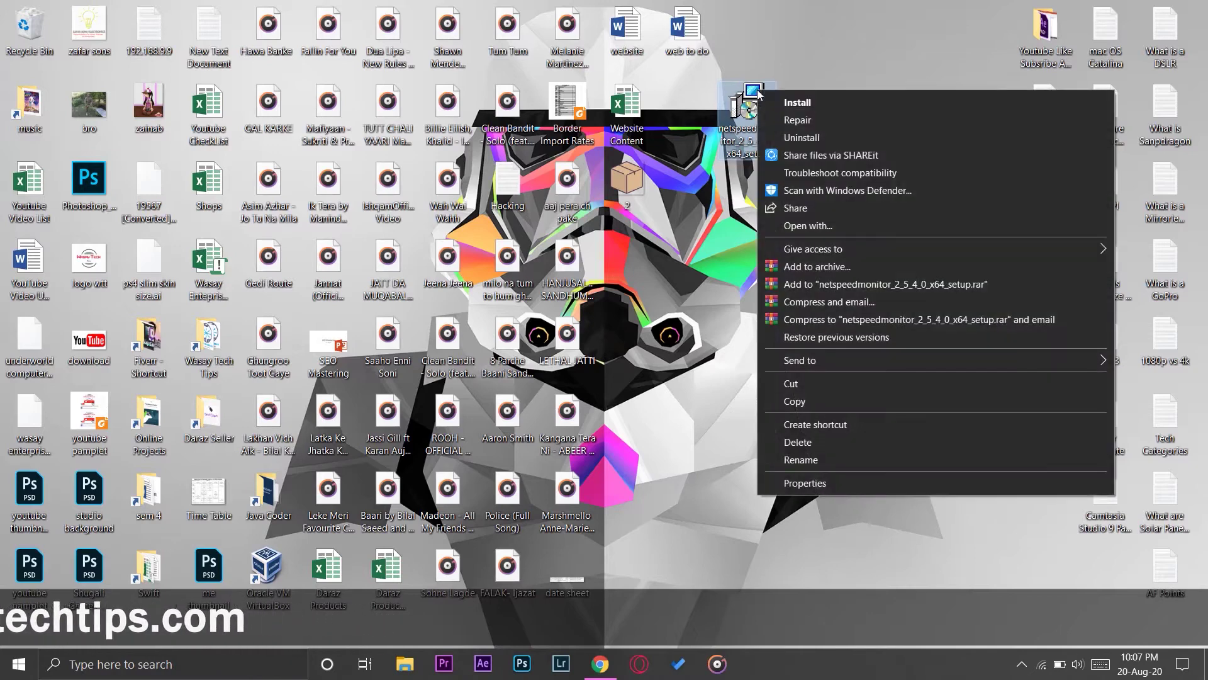
click(796, 102)
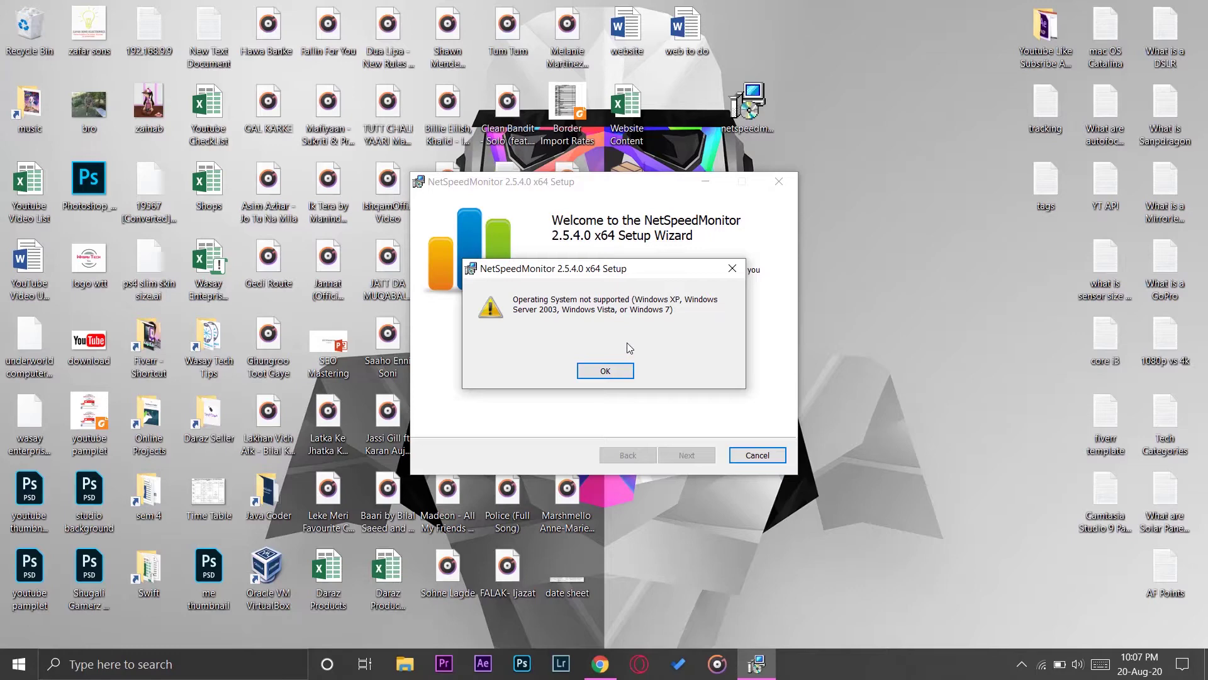
click(605, 370)
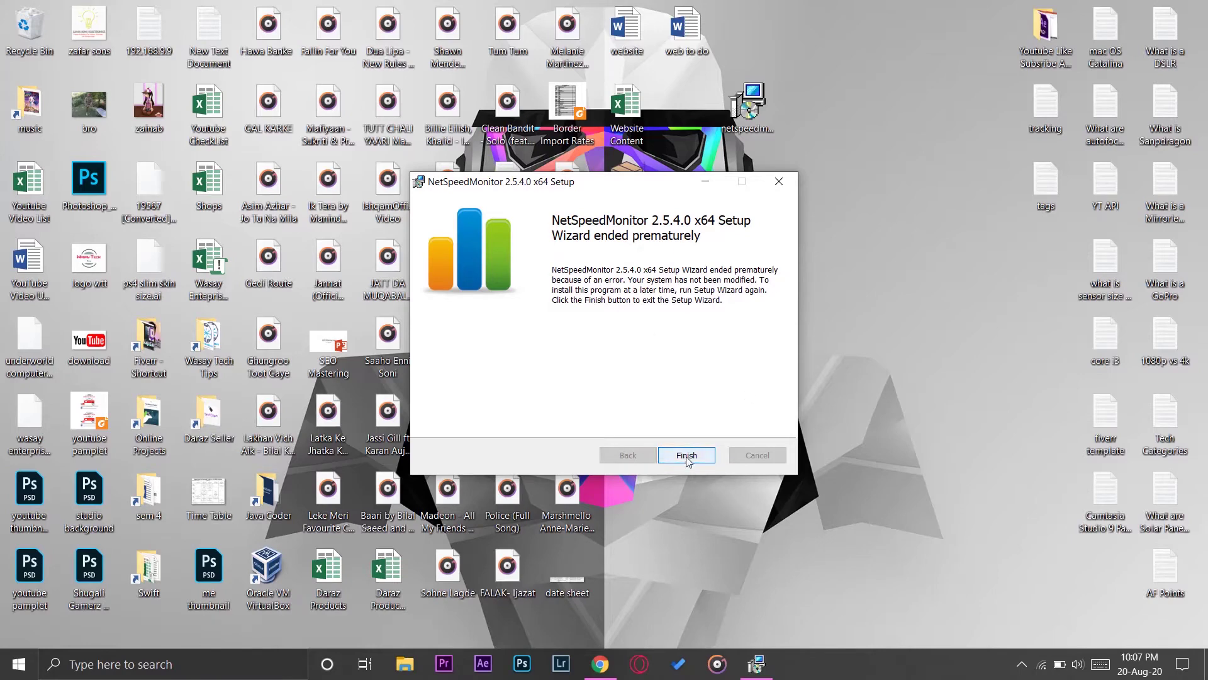
click(687, 458)
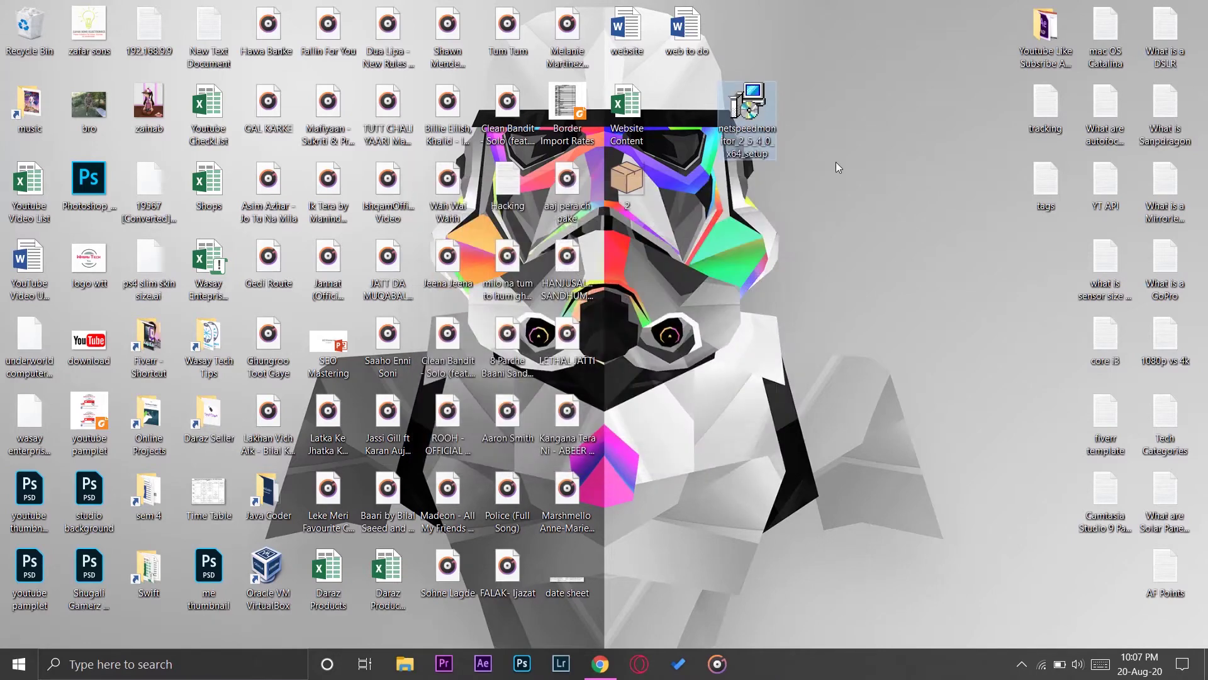
Set the netspeedmonitor_2_5_4_0_x64_setup file to run in compatibility mode for the previous version of Windows.
right_click(770, 108)
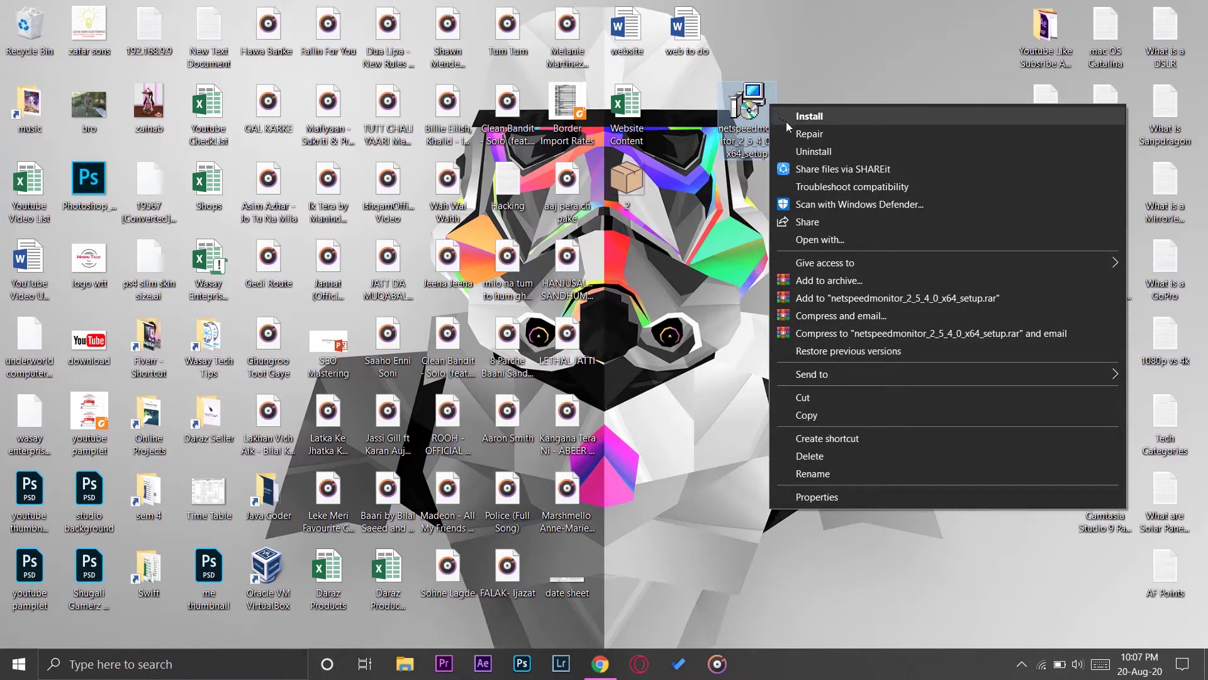
click(813, 497)
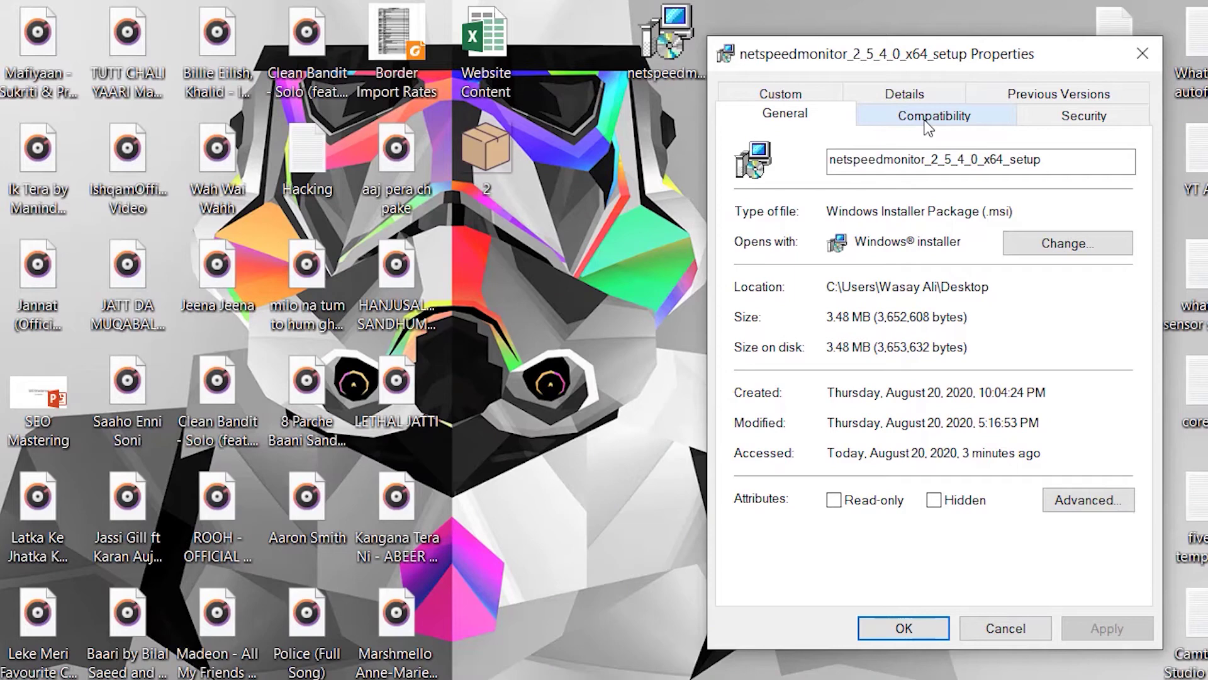
click(928, 120)
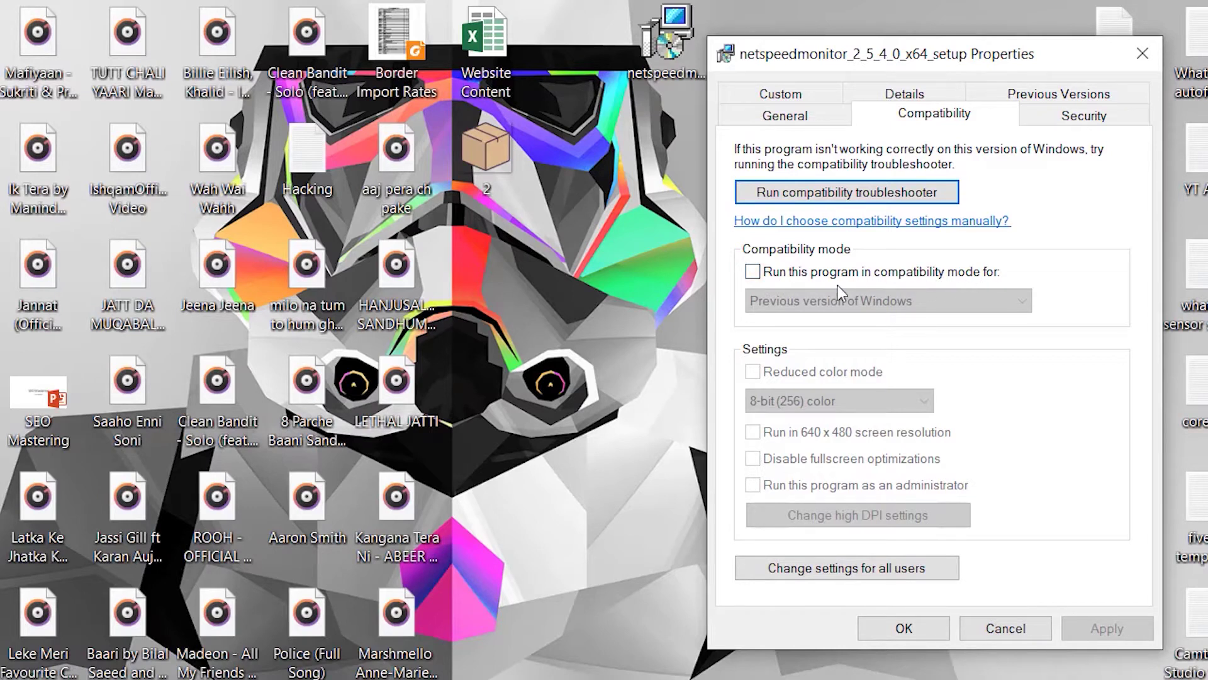
click(753, 272)
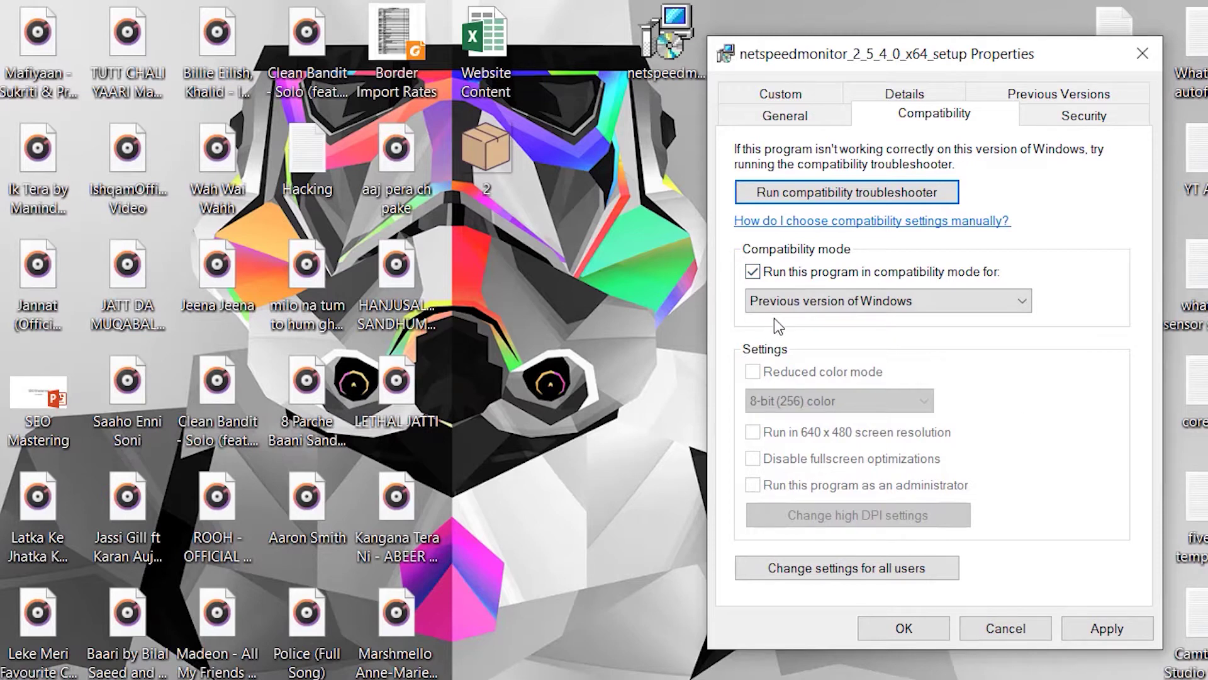
click(1106, 629)
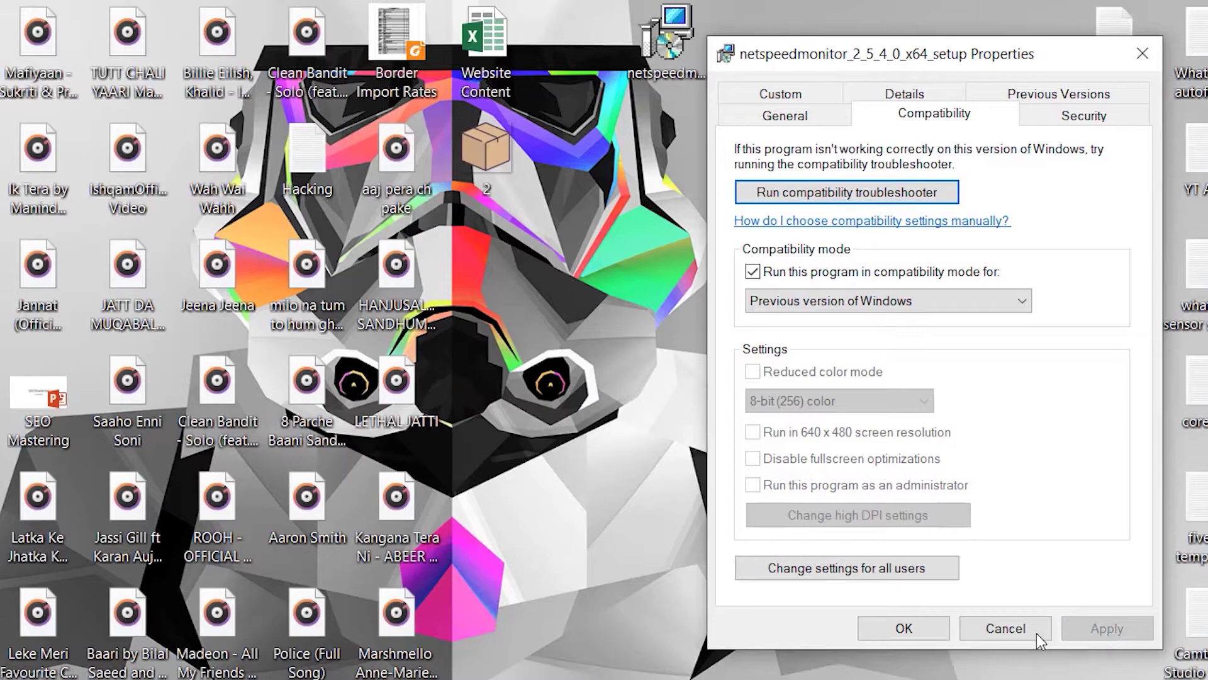
click(894, 635)
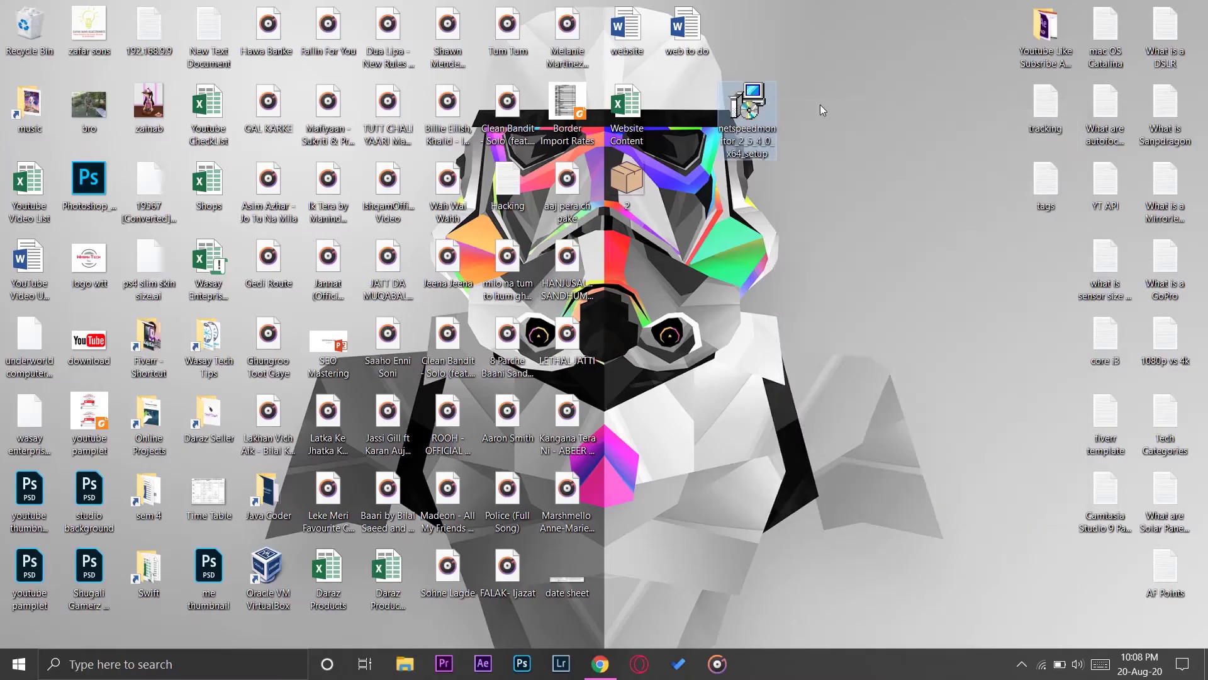
Start the NetSpeedMonitor installer from the desktop setup file, skip the donation page and accept the license agreement.
right_click(761, 99)
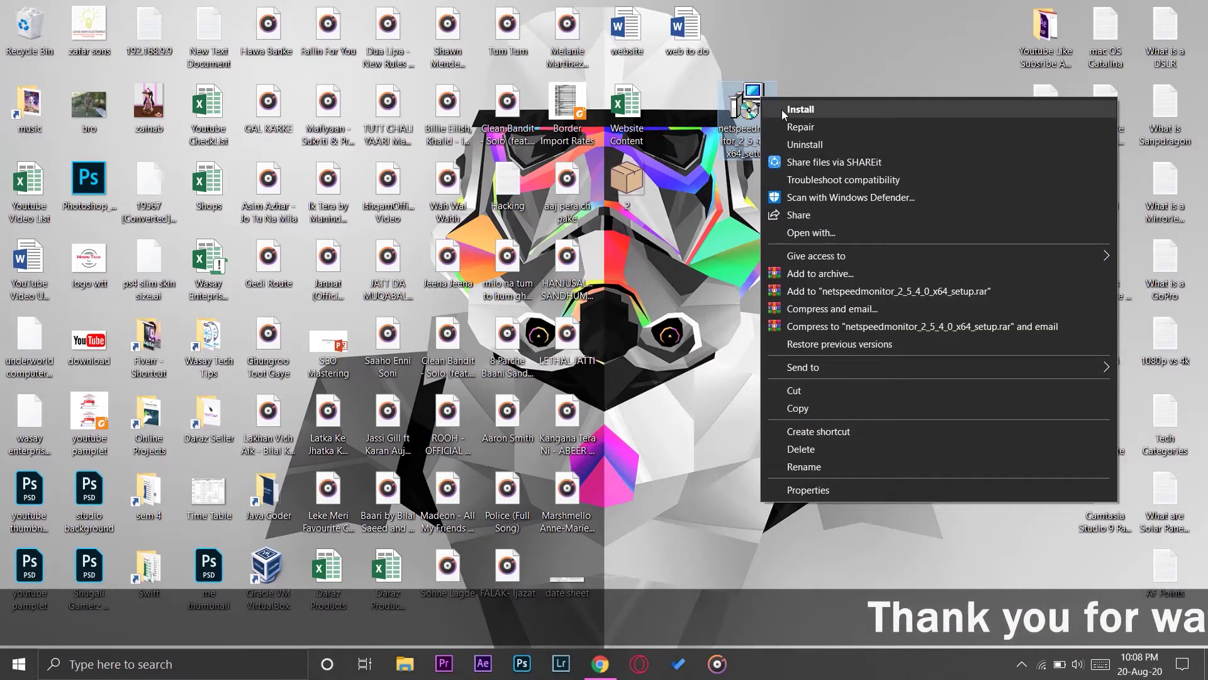
click(782, 109)
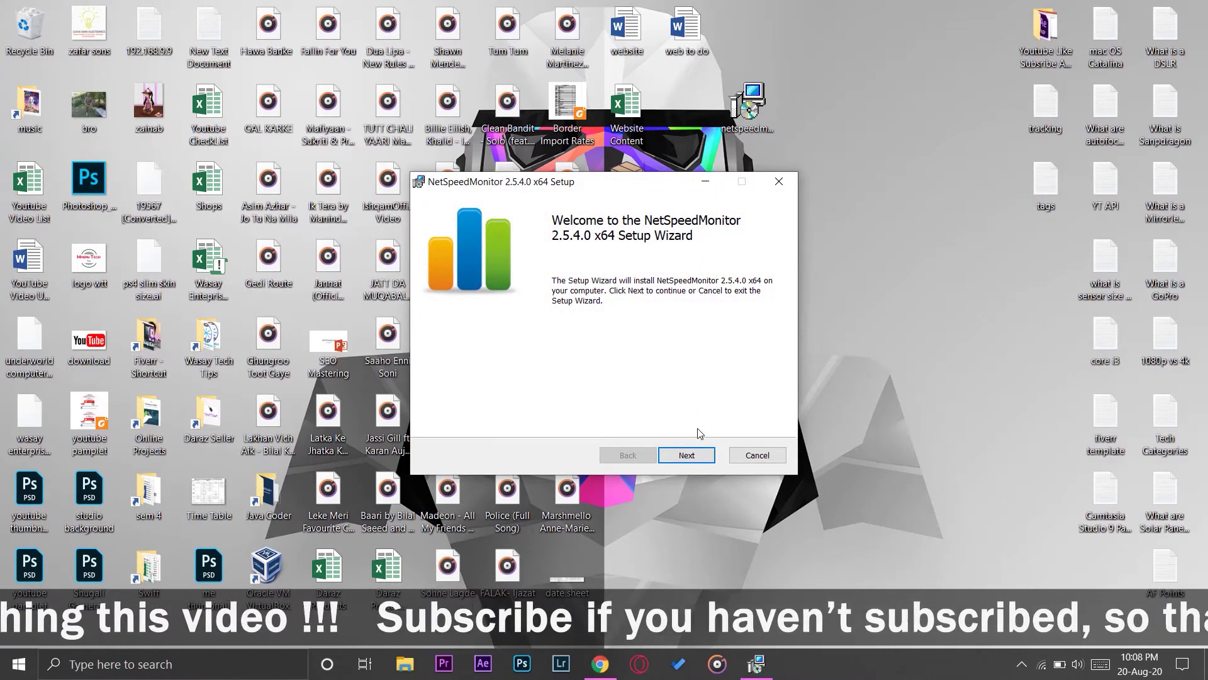
click(695, 458)
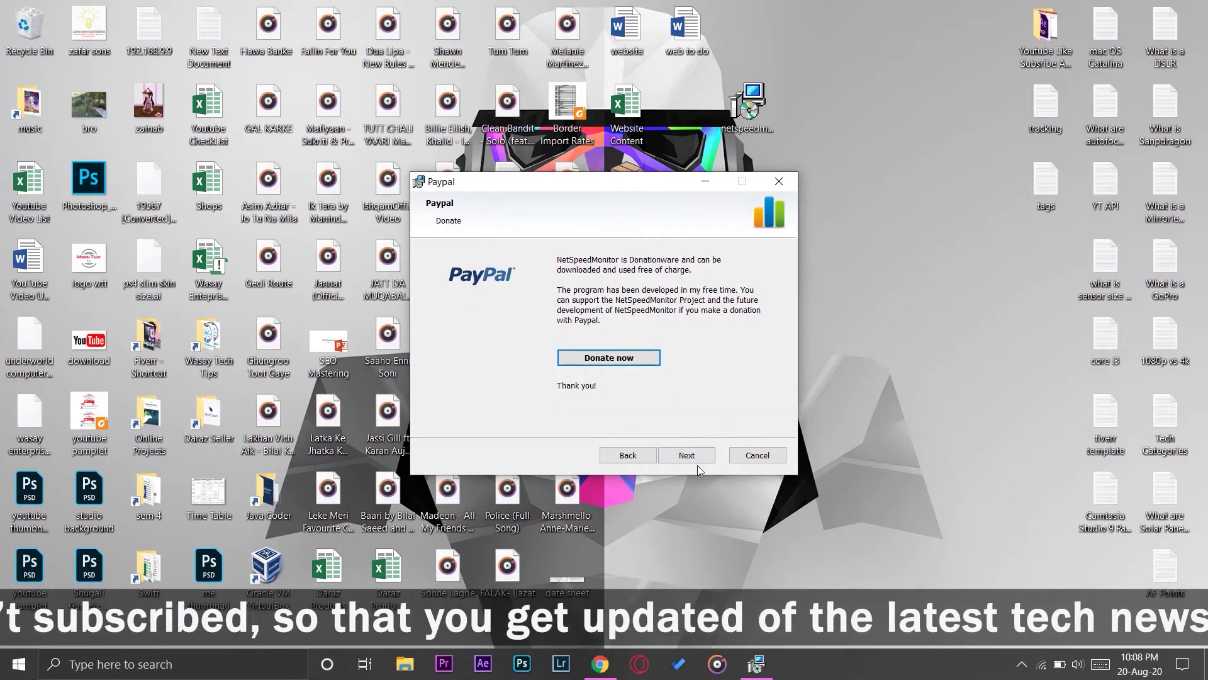
click(697, 457)
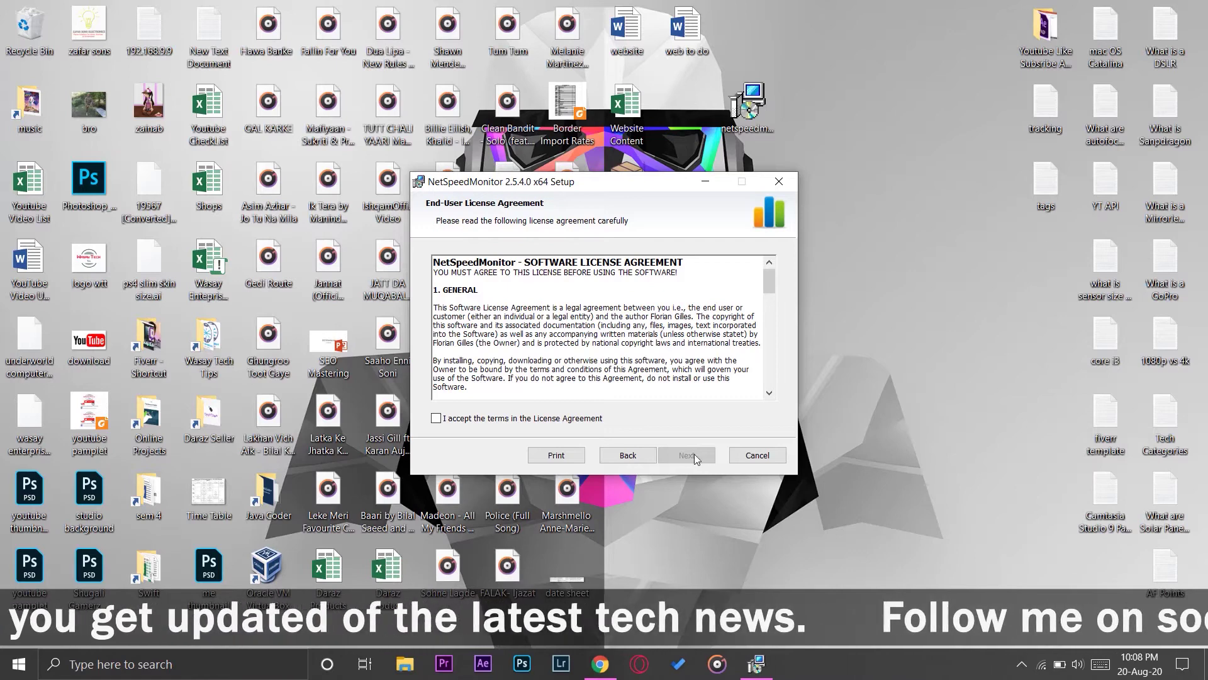
click(436, 418)
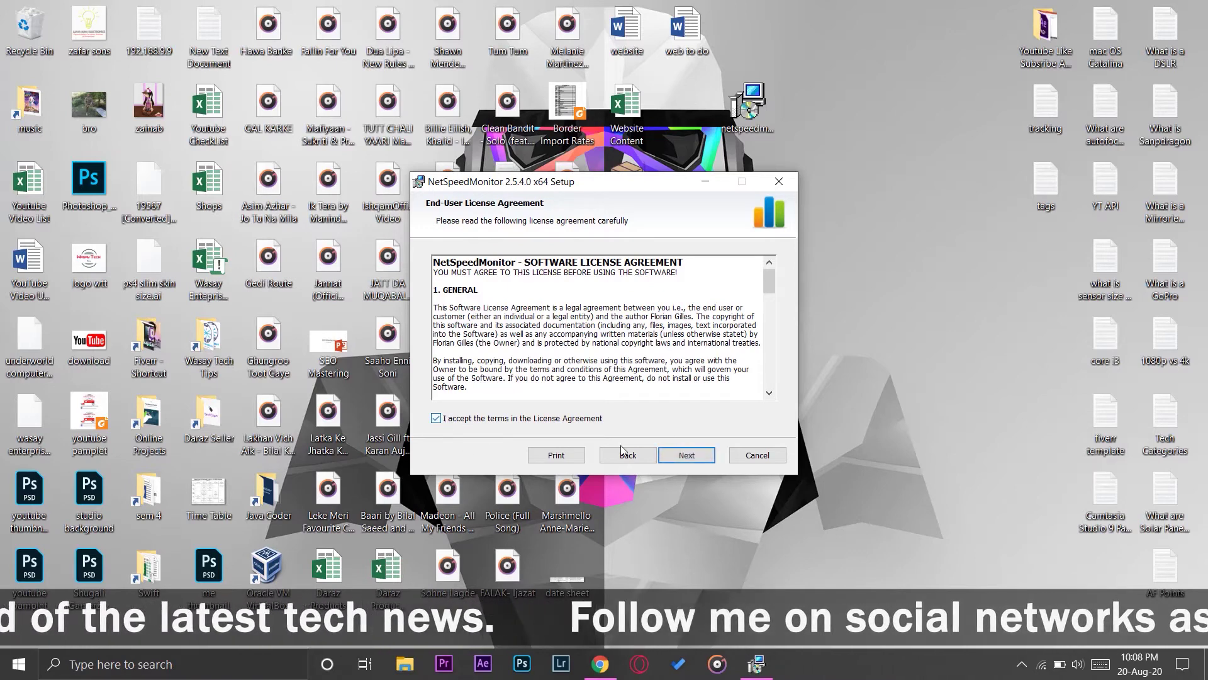
click(693, 455)
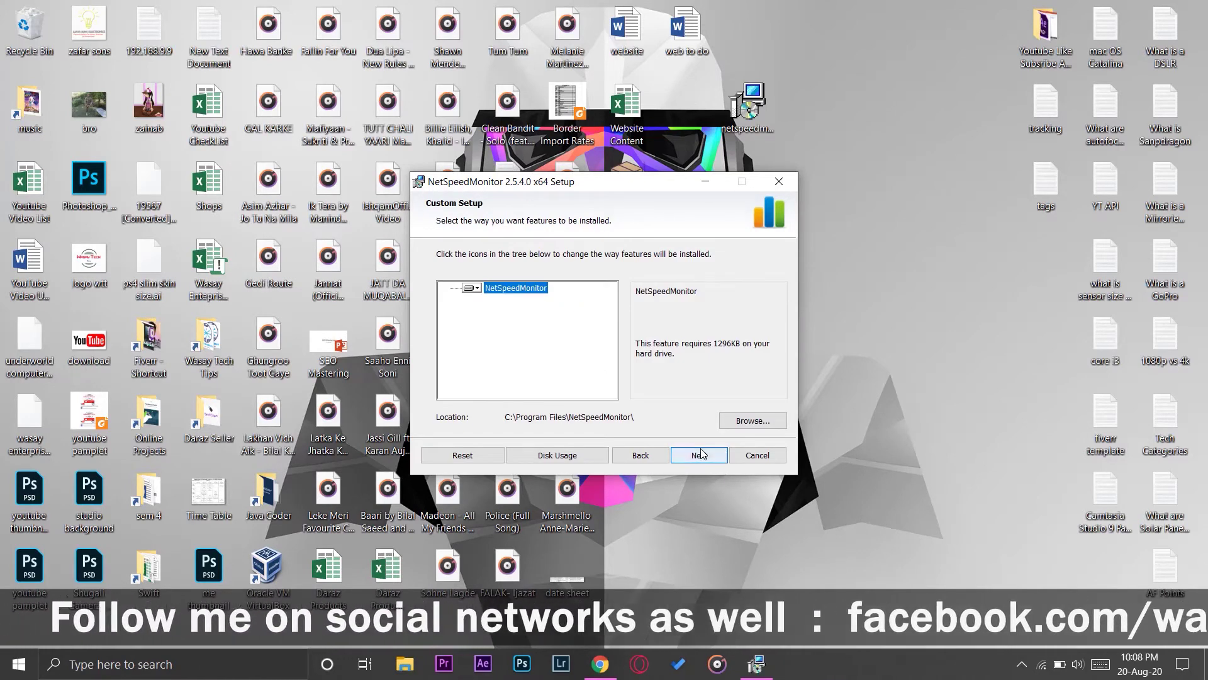
Install NetSpeedMonitor with the default feature and location, and add its toolbar to the taskbar.
click(696, 457)
click(703, 453)
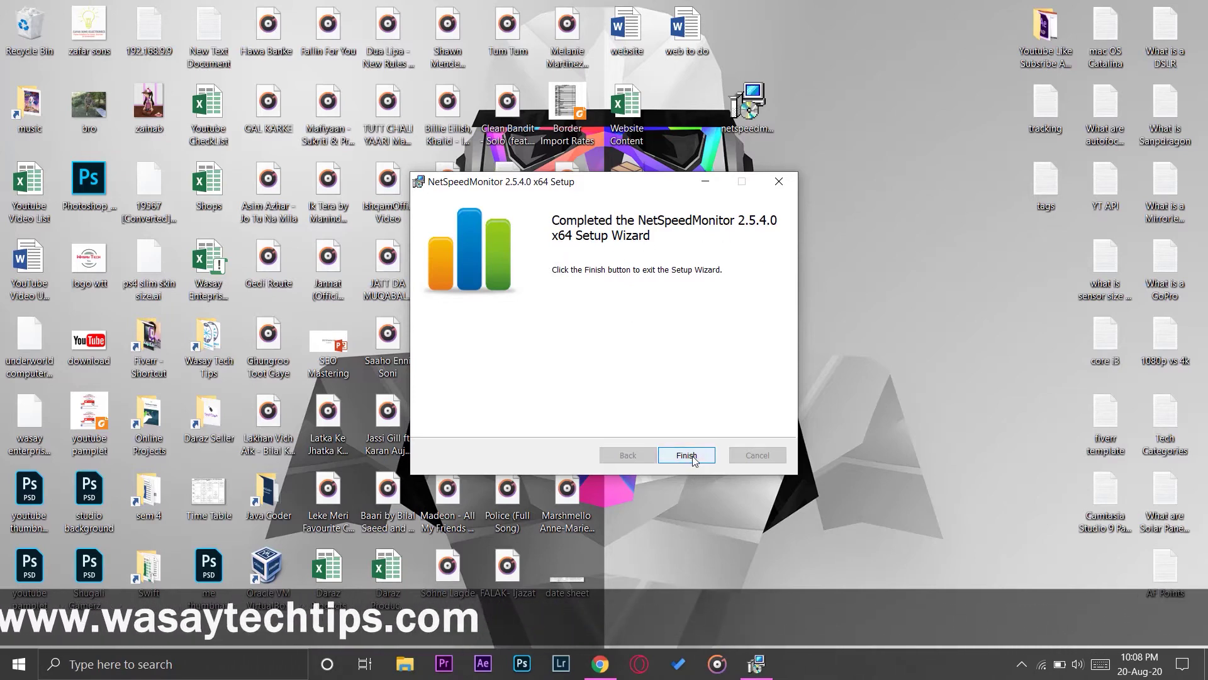
click(693, 457)
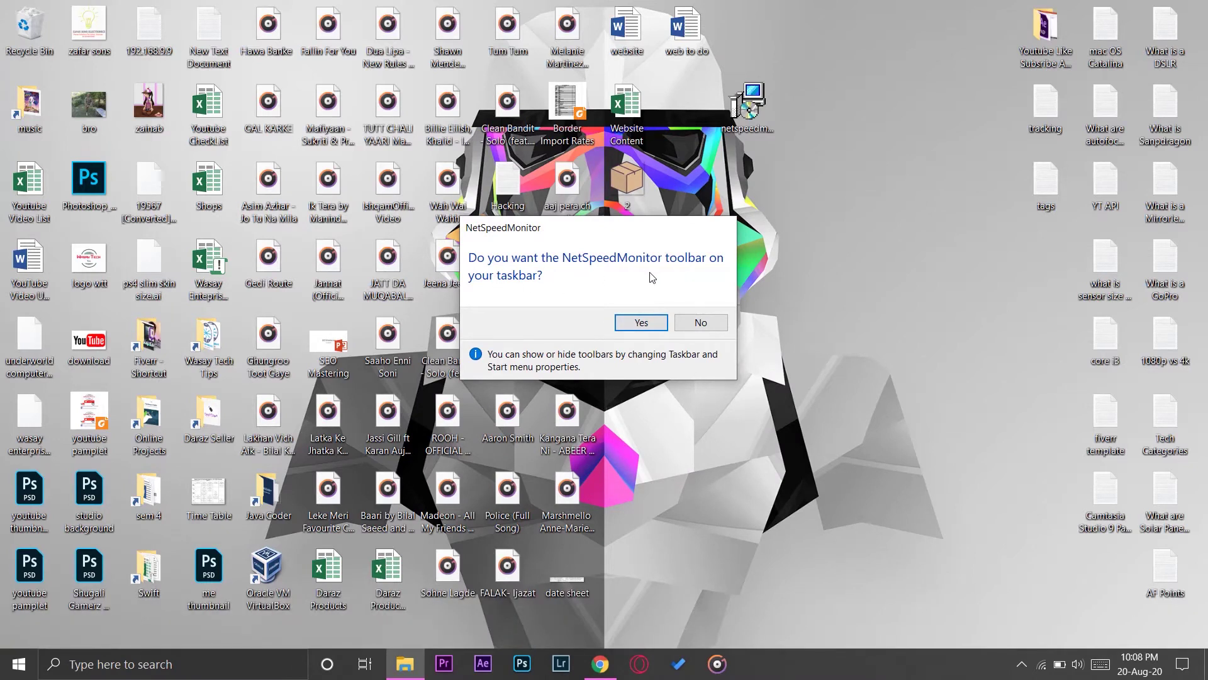
click(641, 321)
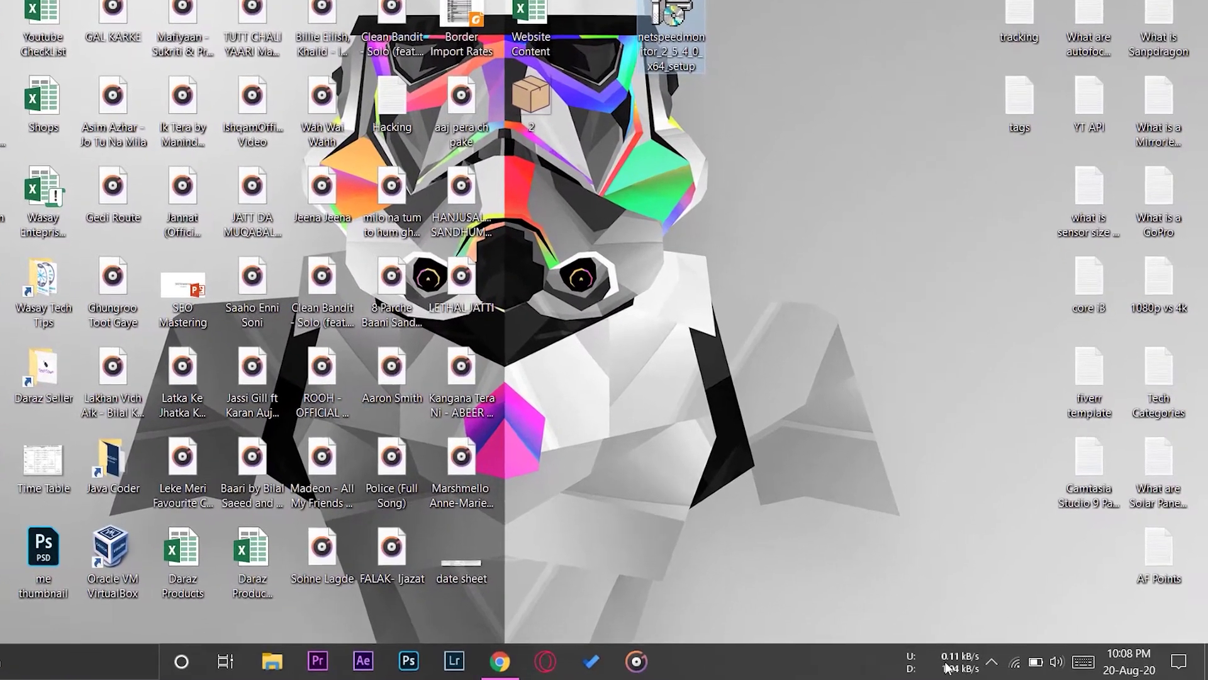
mouse_move(1001, 669)
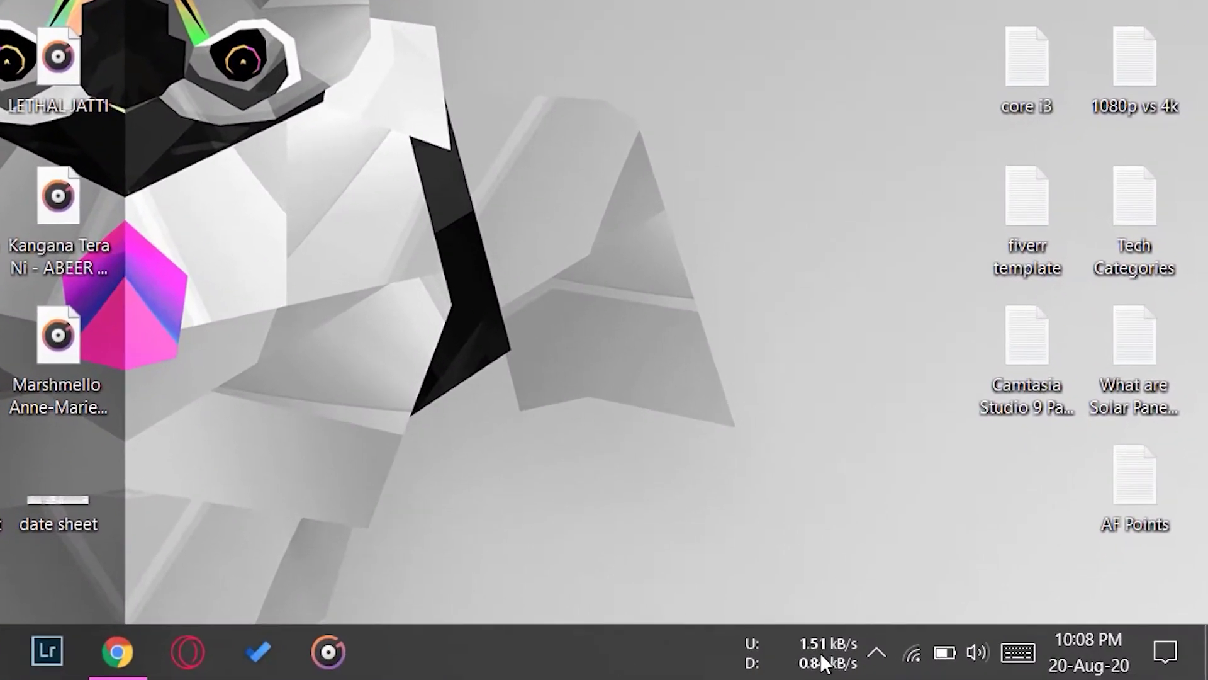
mouse_move(751, 642)
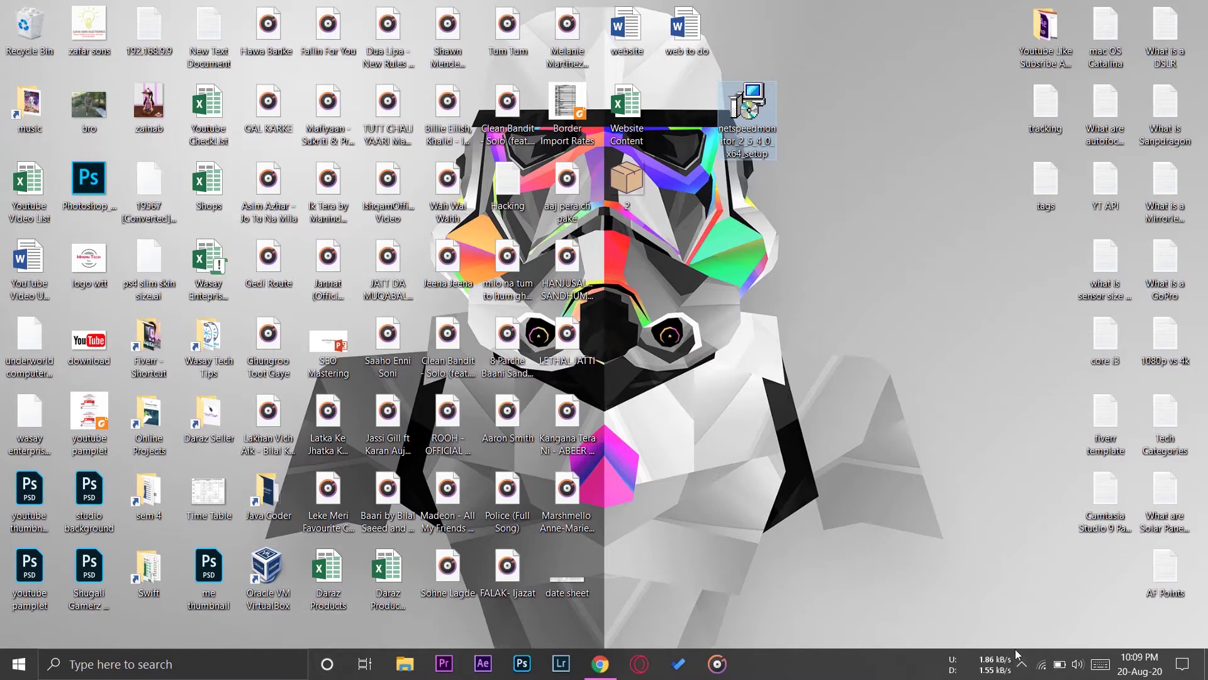
Look up the Qualcomm QCA9377 802.11ac Wireless Adapter among the network adapters in Device Manager.
click(182, 663)
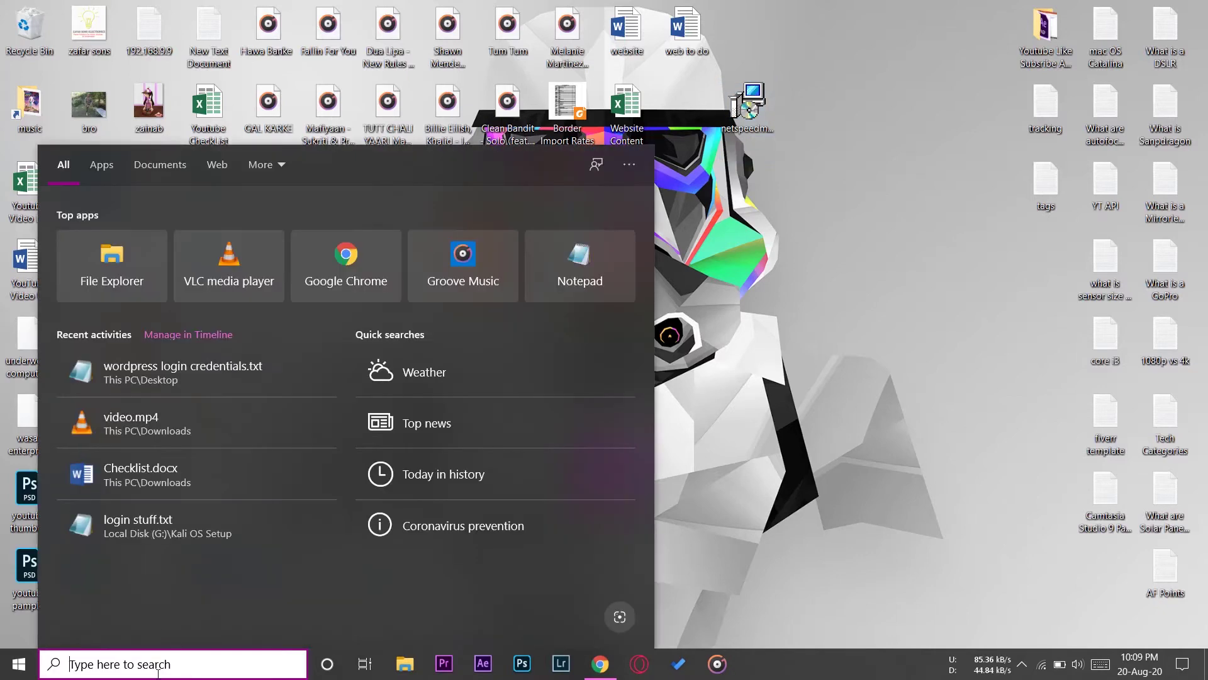
text(device)
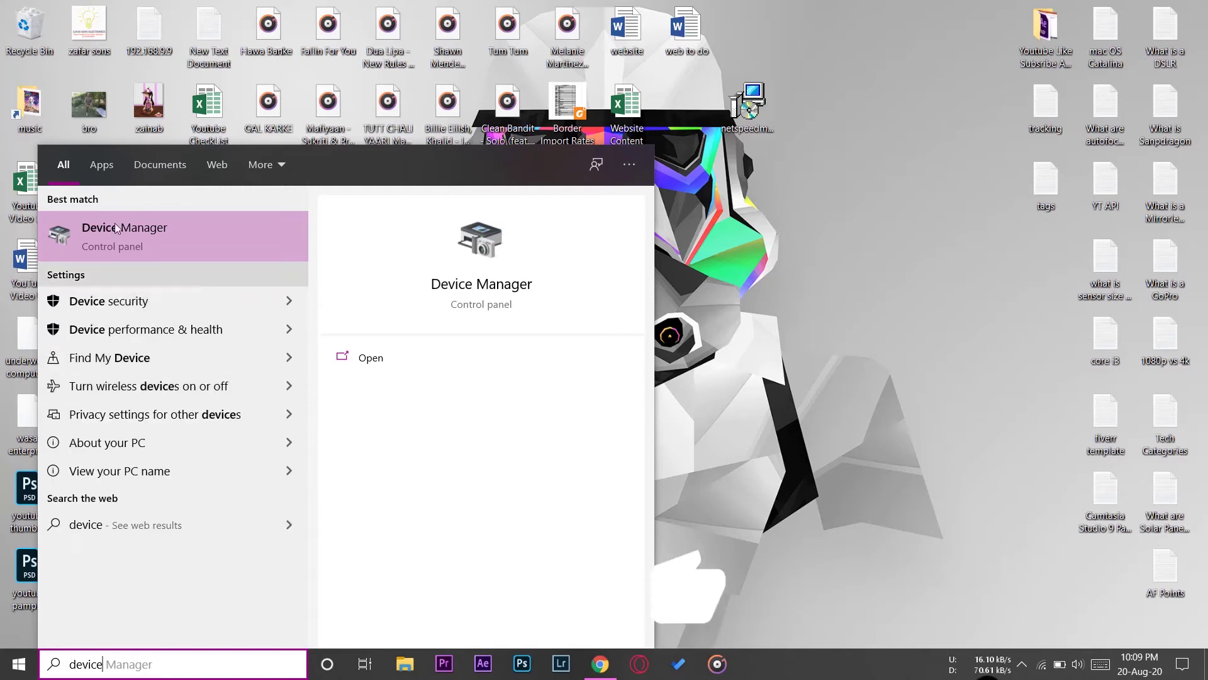
click(149, 237)
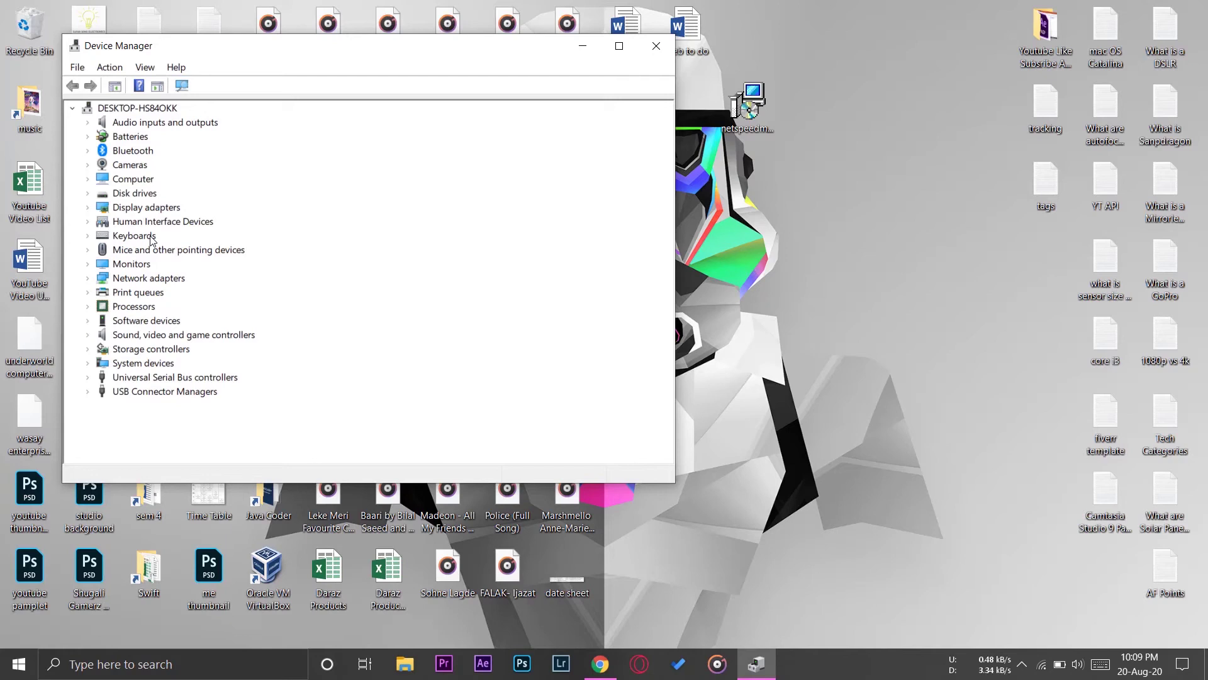
click(125, 282)
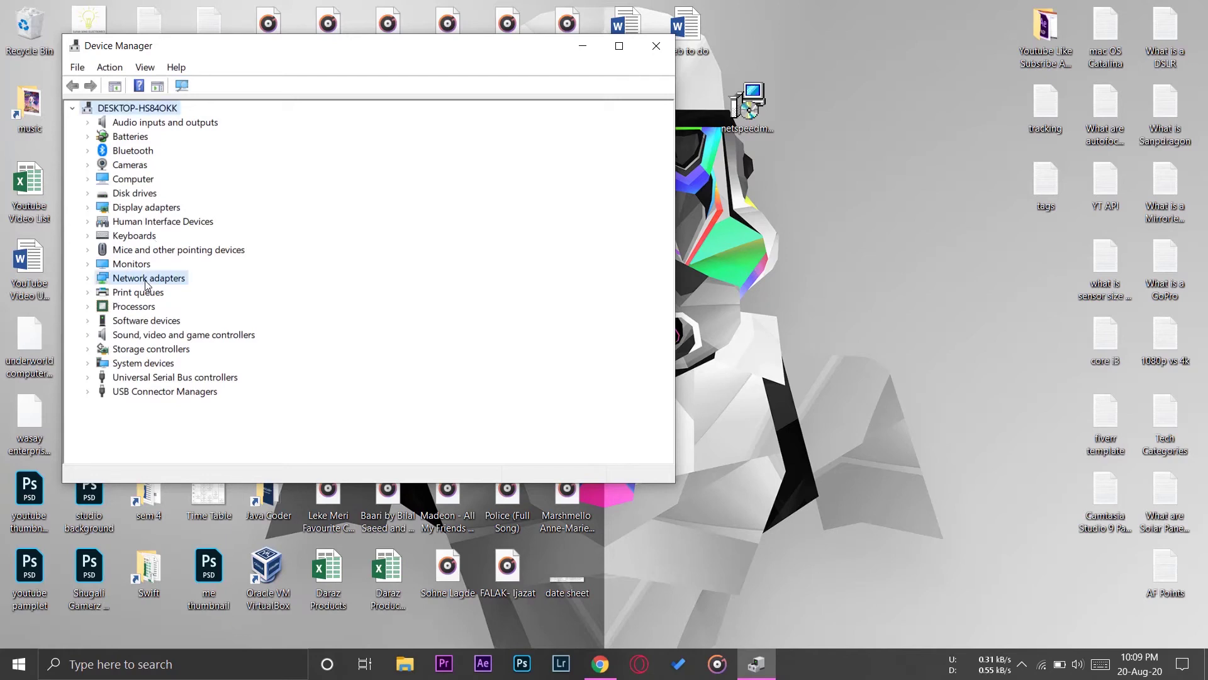
click(88, 279)
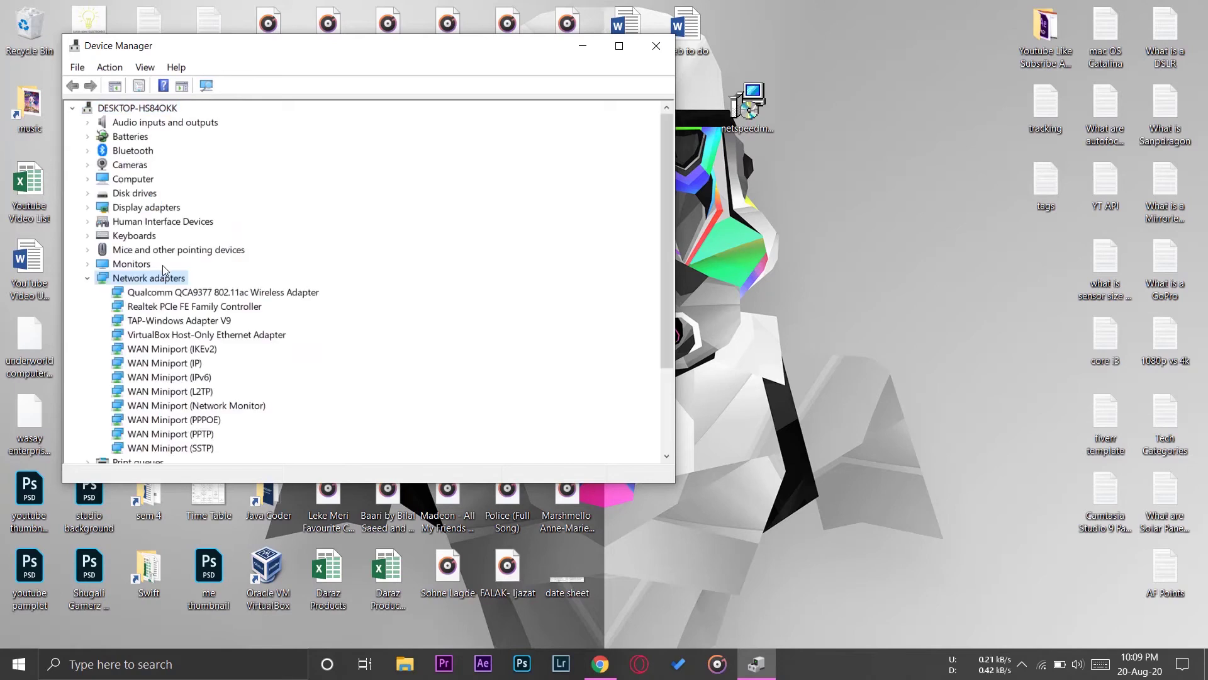
click(132, 297)
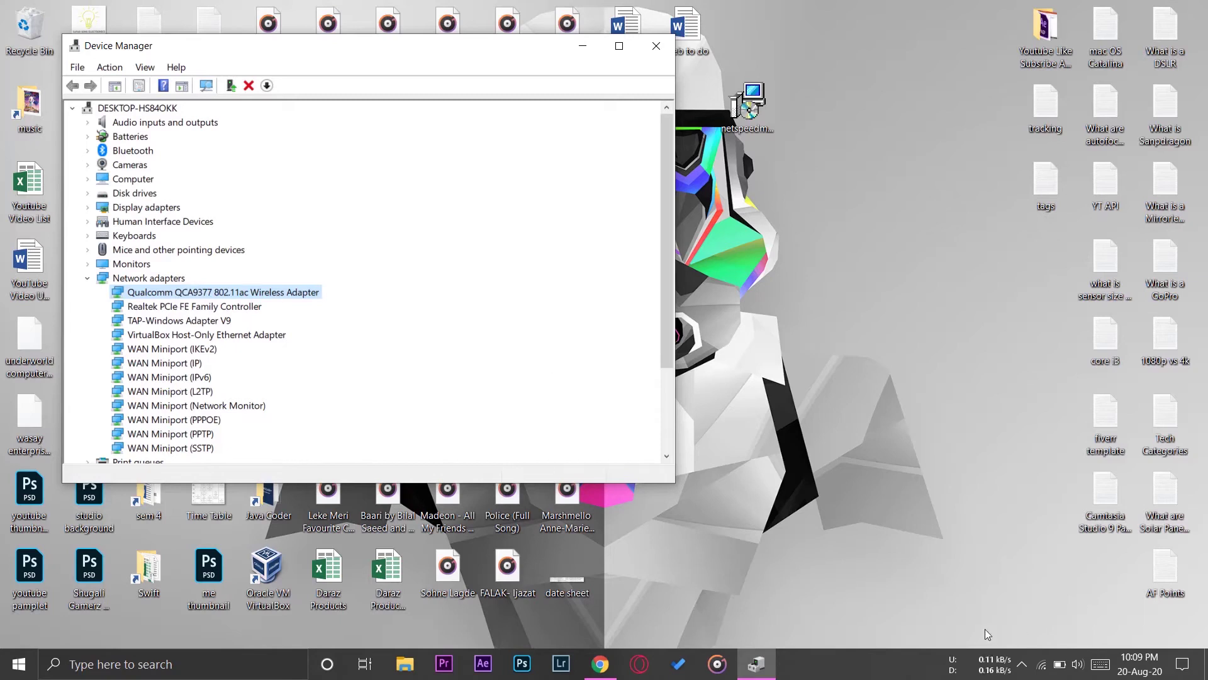
Open the NetSpeedMonitor configuration from the taskbar and switch the monitored network interface to Realtek PCIe FE Family Controller.
click(986, 670)
right_click(986, 670)
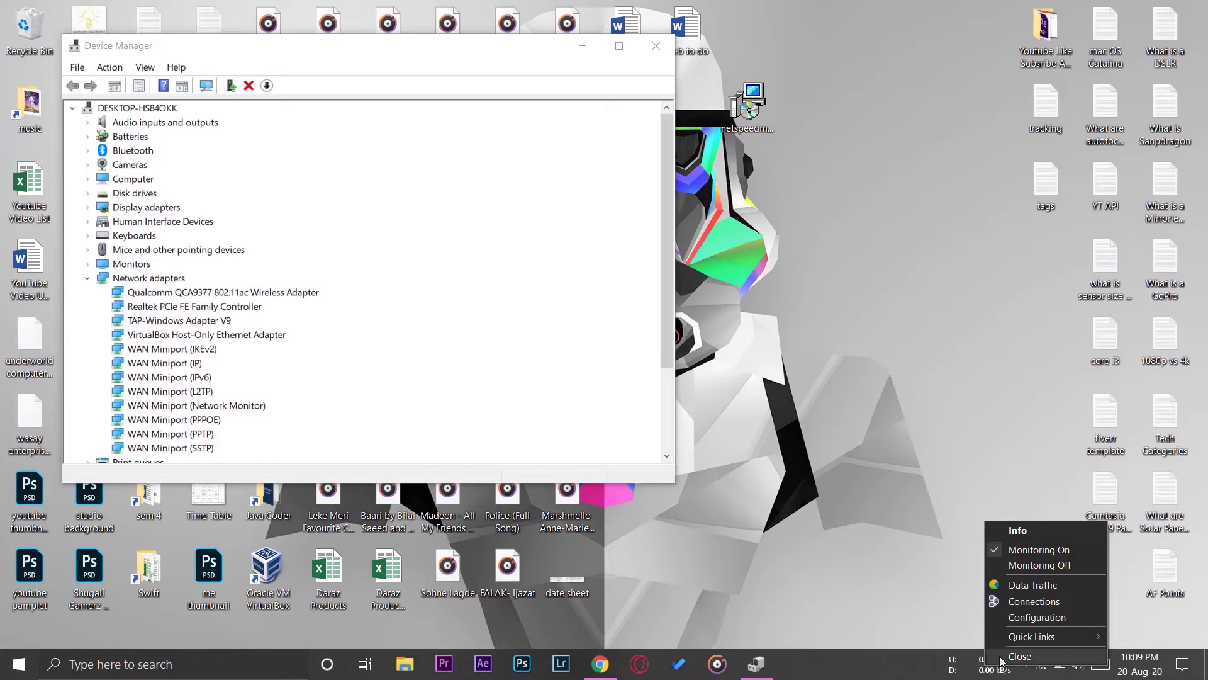
click(1040, 618)
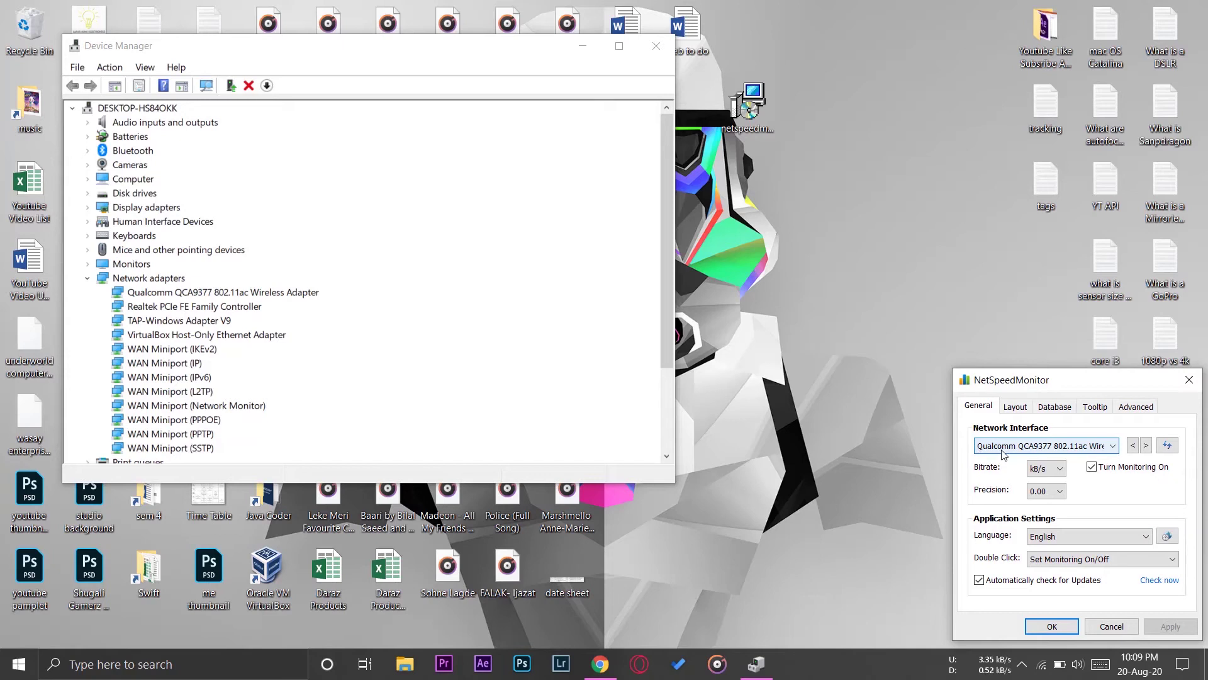
click(249, 293)
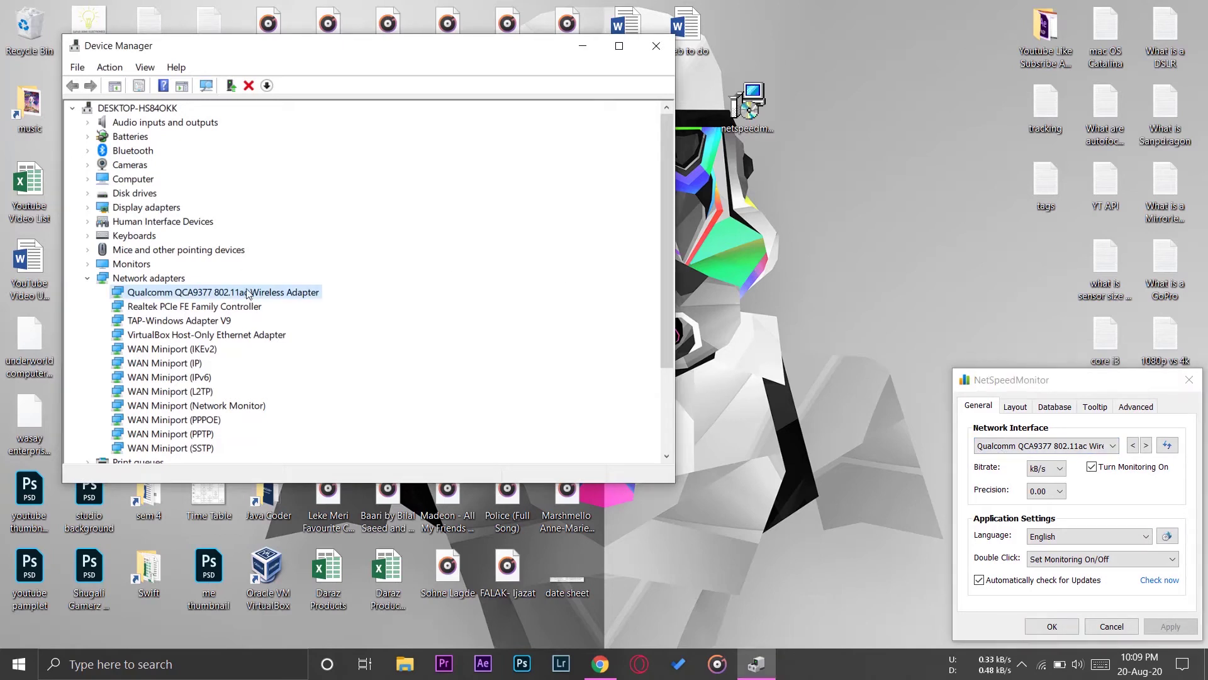
click(1092, 446)
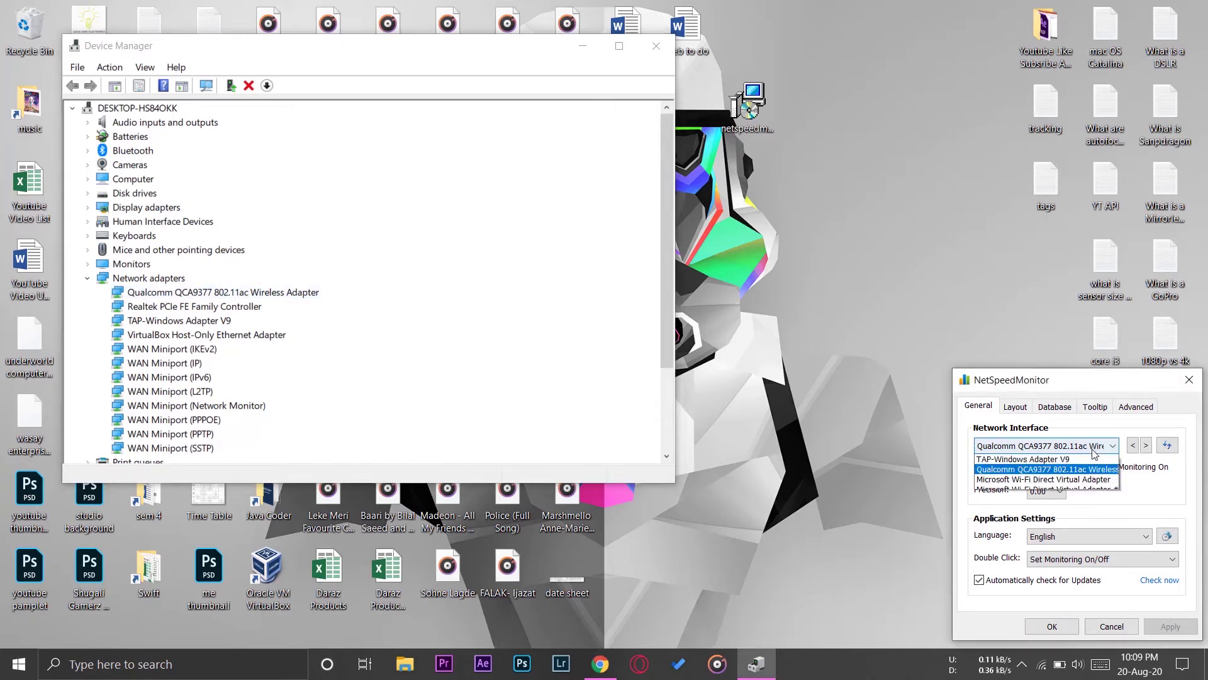
click(1033, 463)
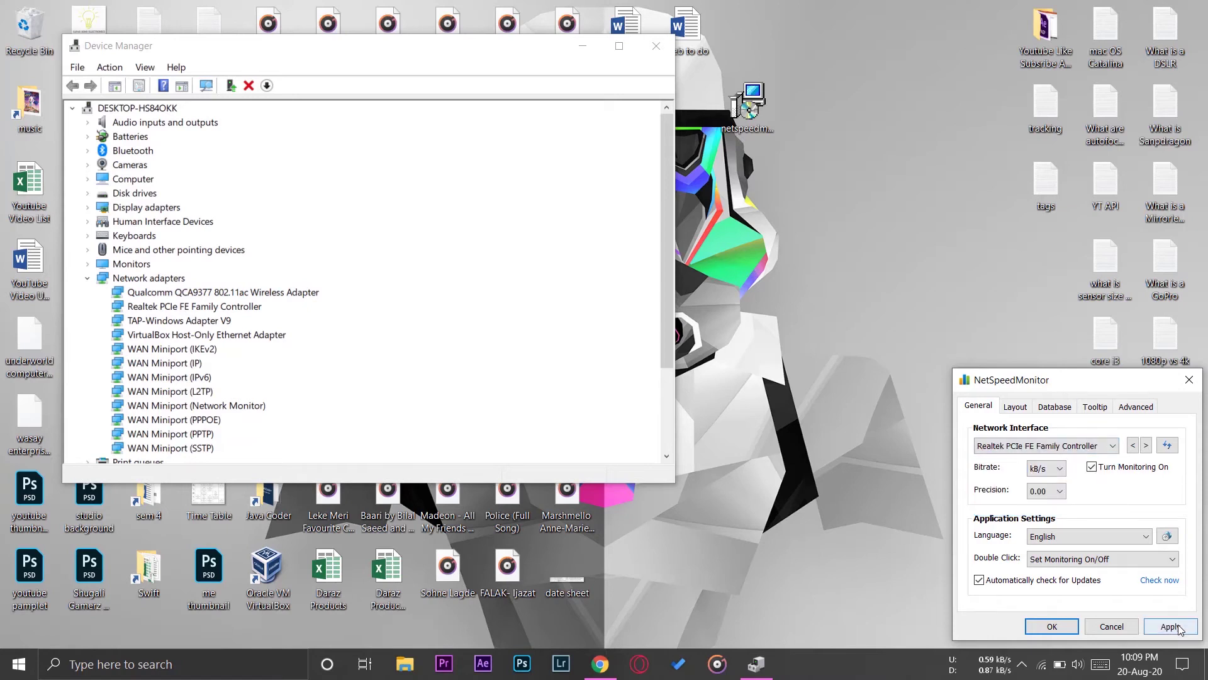
click(1074, 625)
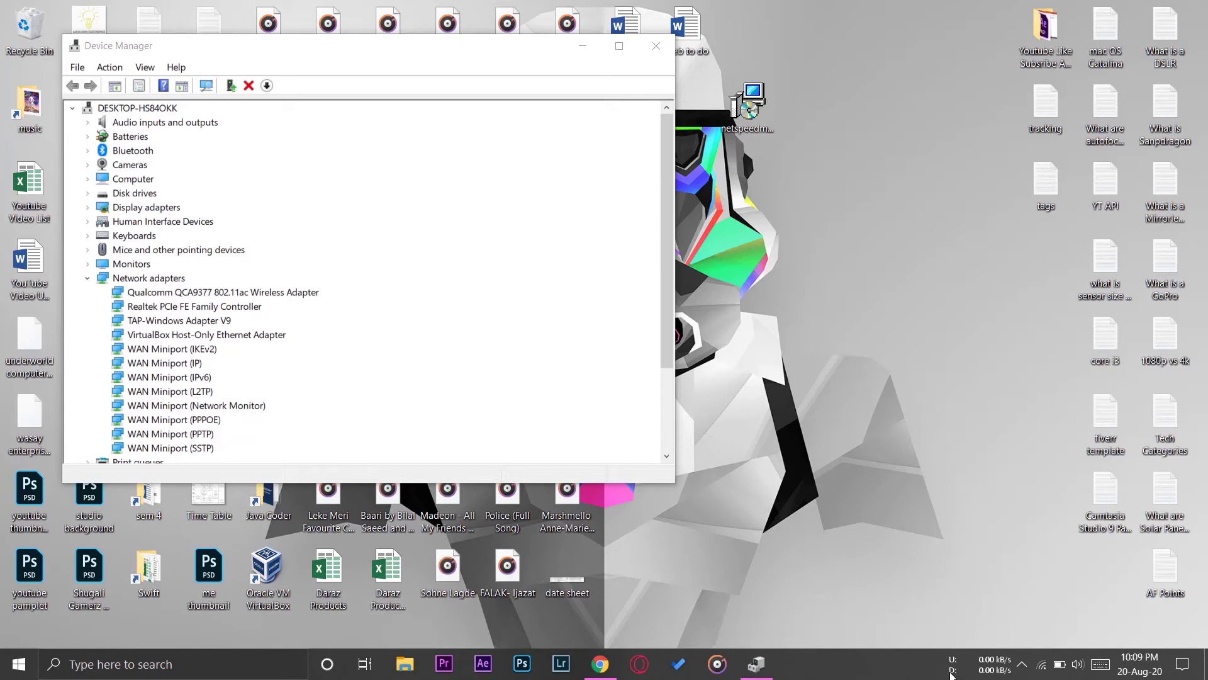
mouse_move(951, 671)
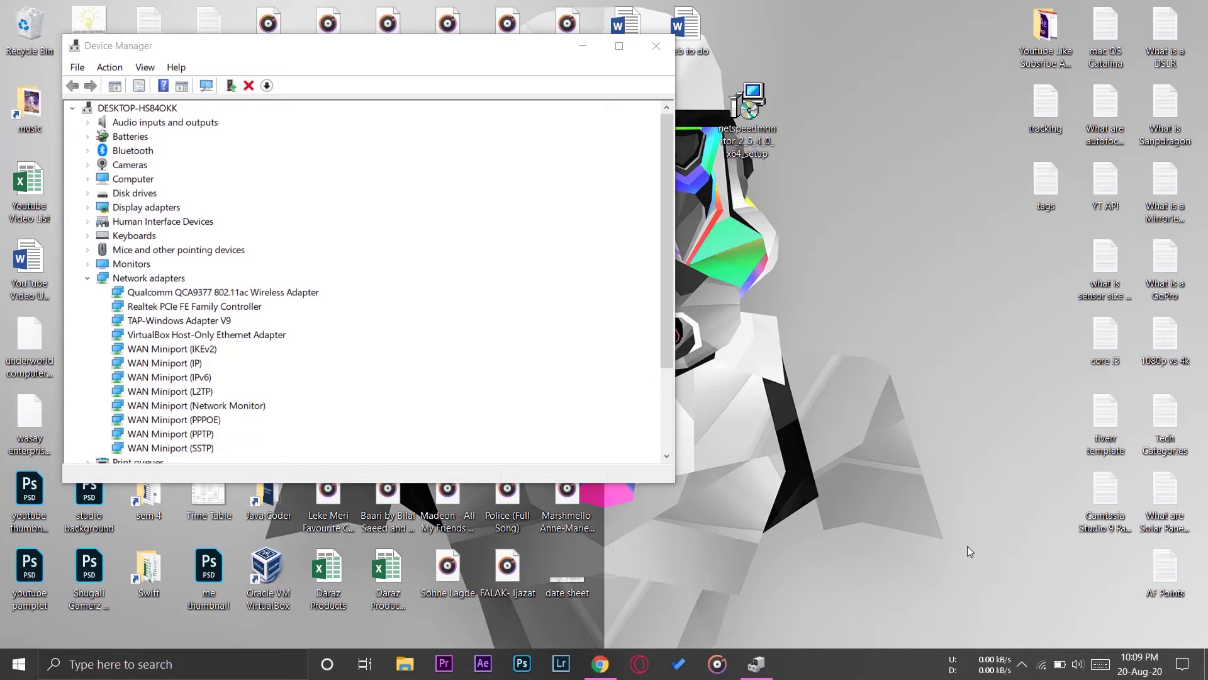
Reopen the NetSpeedMonitor configuration, set the network interface to the Qualcomm QCA9377 802.11ac Wireless adapter listed in Device Manager, and apply it.
right_click(987, 663)
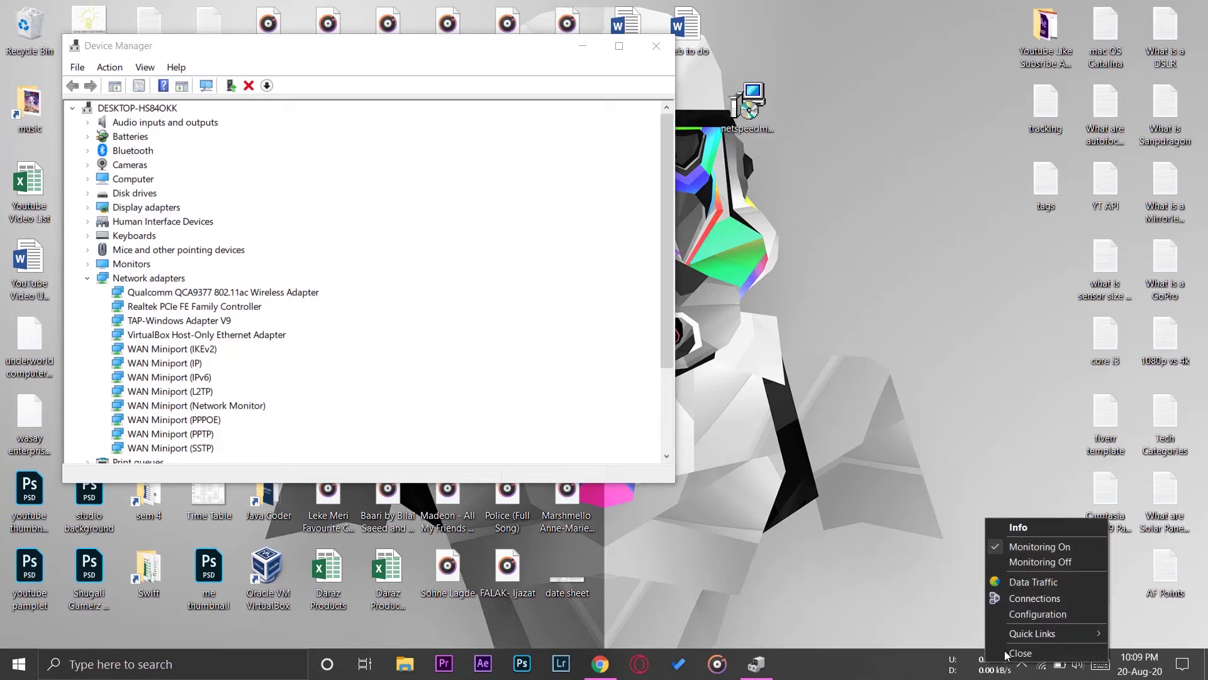
click(1045, 615)
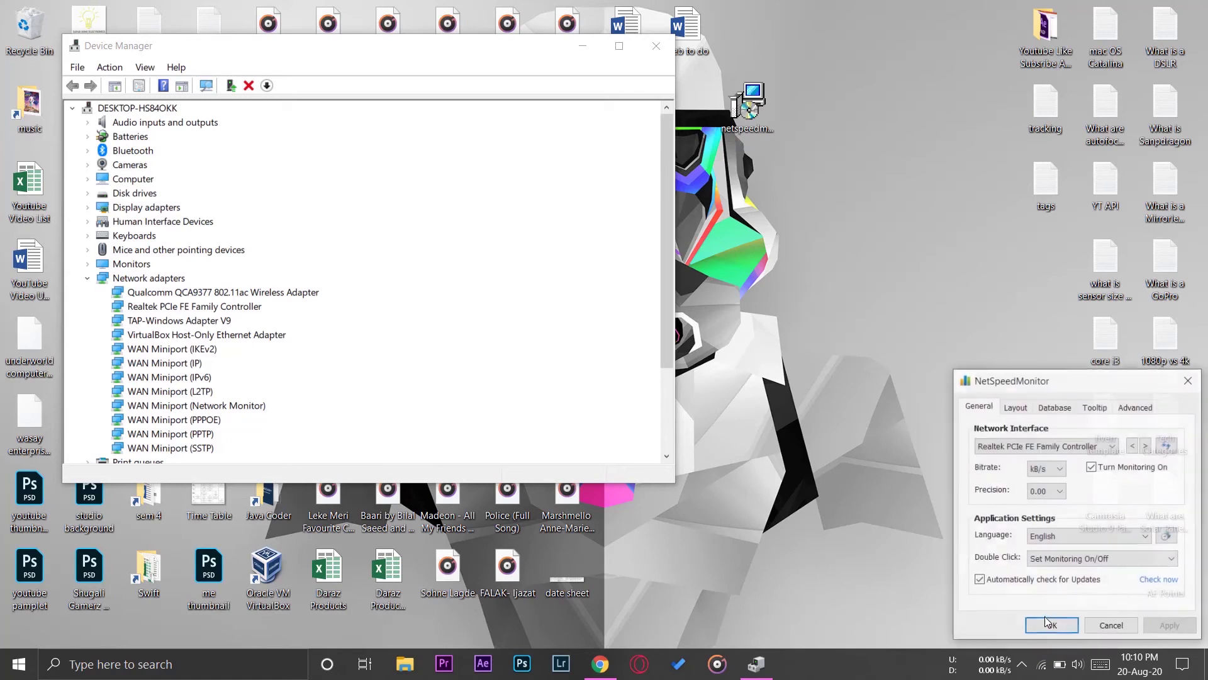
click(1101, 451)
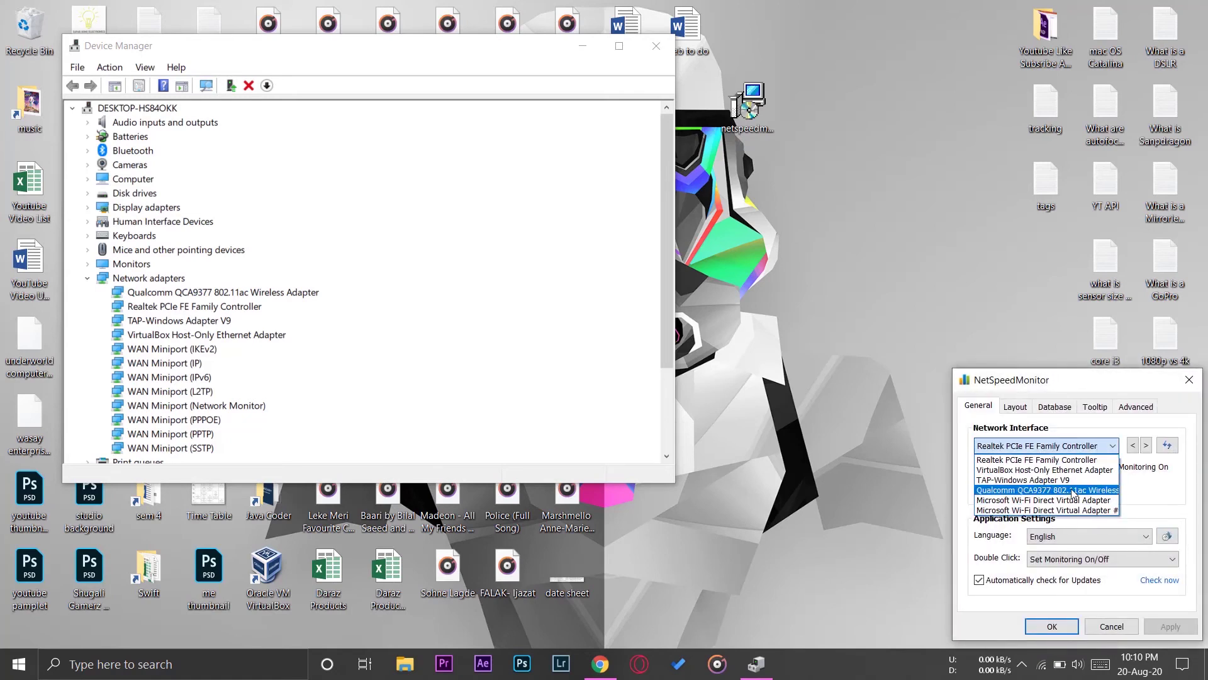
click(145, 303)
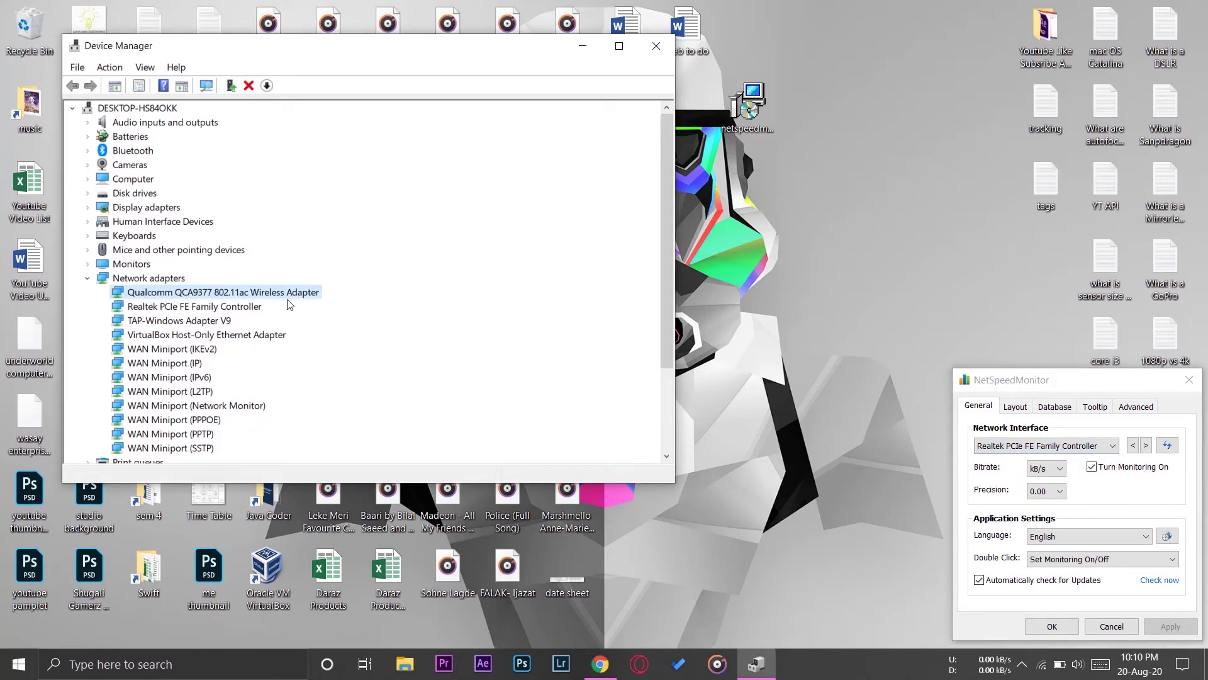
click(1001, 447)
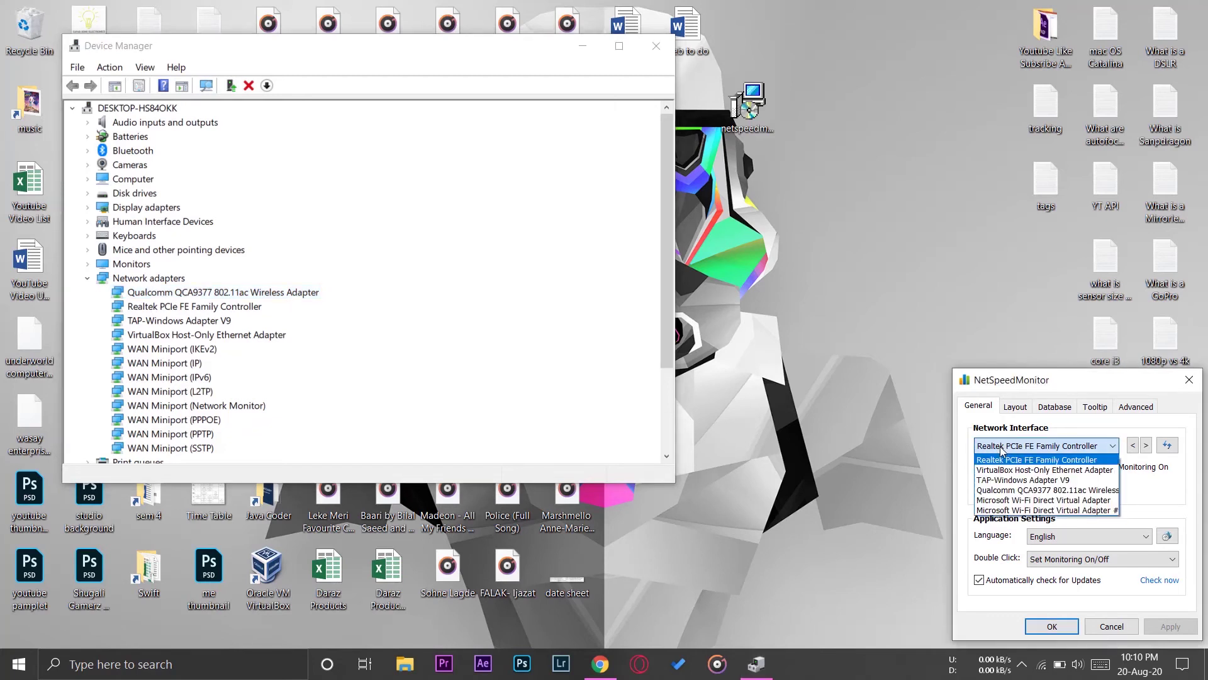
click(1036, 490)
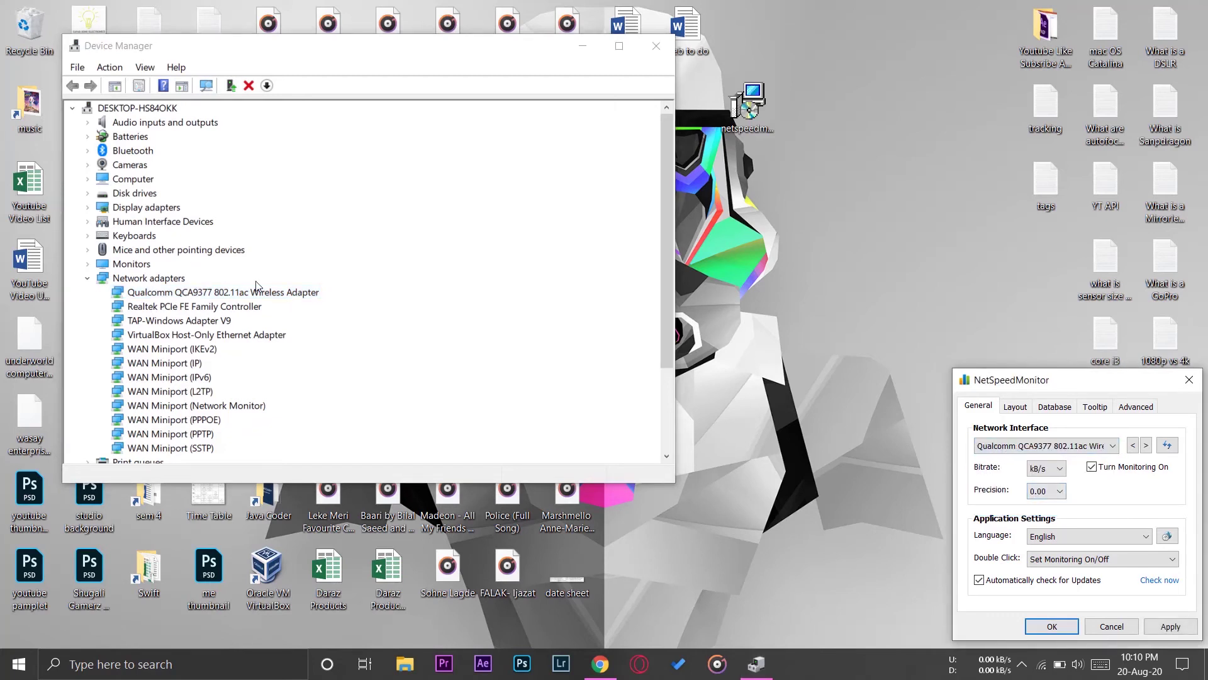
click(1157, 628)
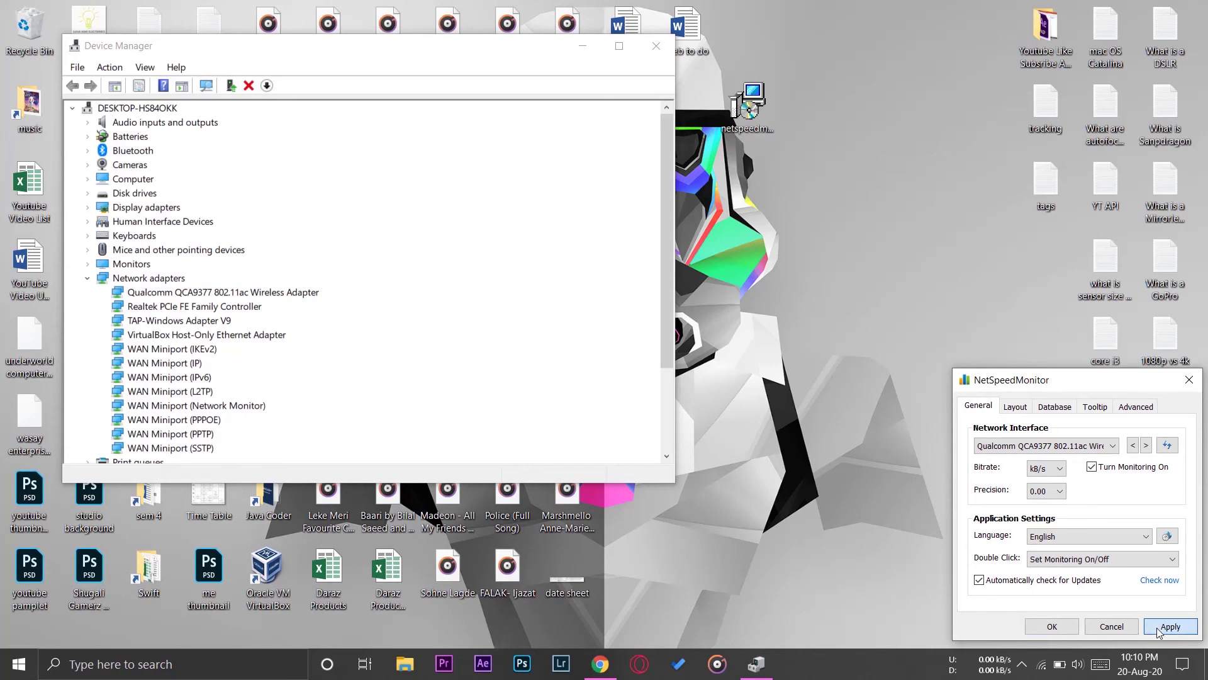